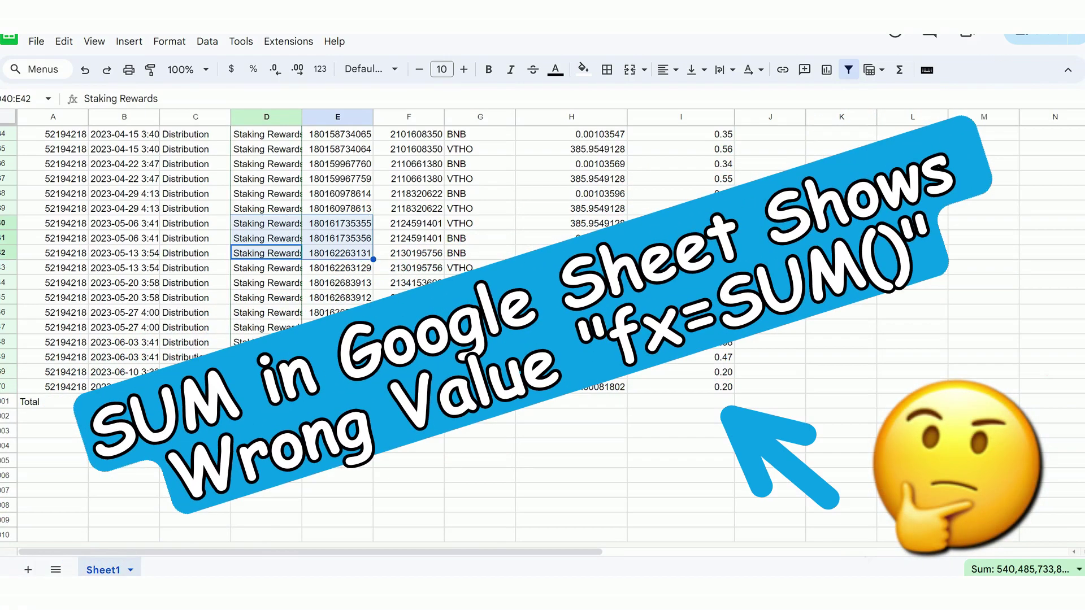
Inspect the USD values in column I, checking I68, I69 and selecting I54:I70 to see their sum
{"action": "left_click", "coordinate": [496, 242]}
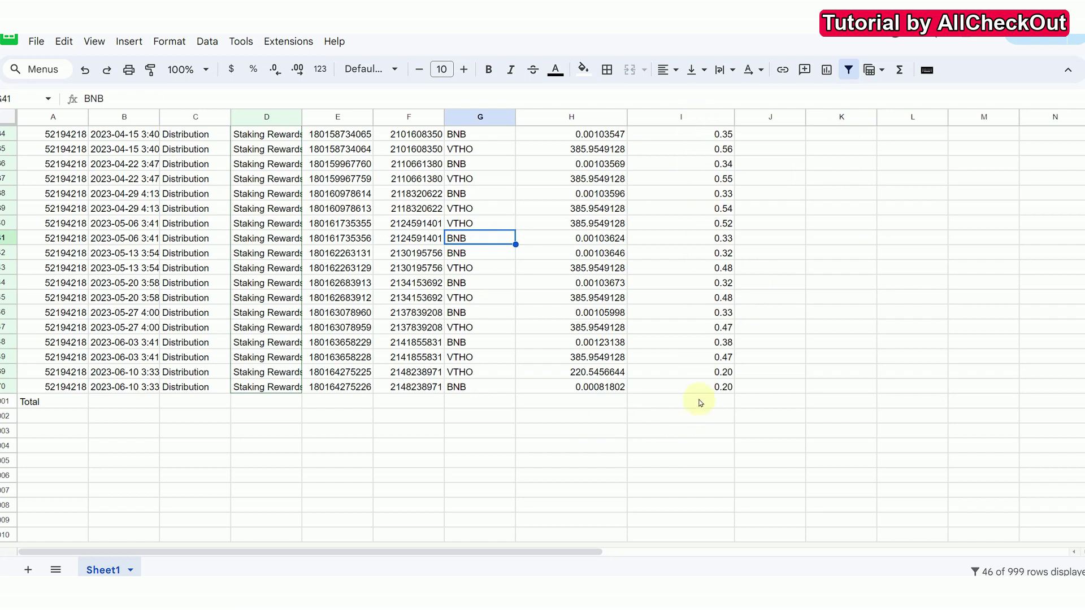
{"action": "left_click", "coordinate": [716, 387]}
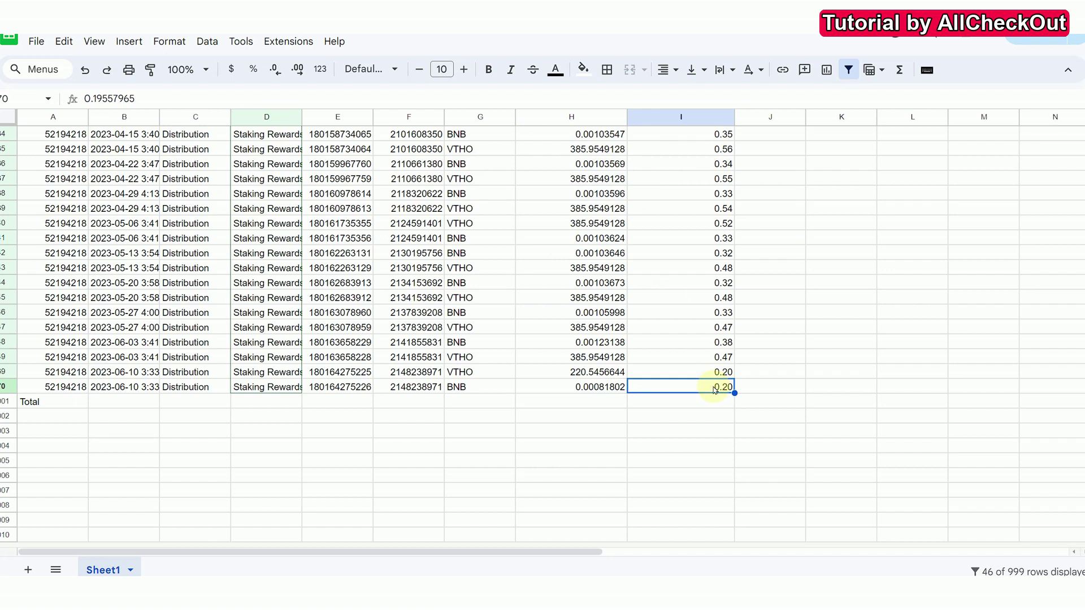
{"action": "mouse_move", "coordinate": [716, 386]}
{"action": "left_mouse_down"}
{"action": "mouse_move", "coordinate": [712, 141]}
{"action": "mouse_move", "coordinate": [721, 387]}
{"action": "left_mouse_up"}
{"action": "left_click", "coordinate": [681, 373]}
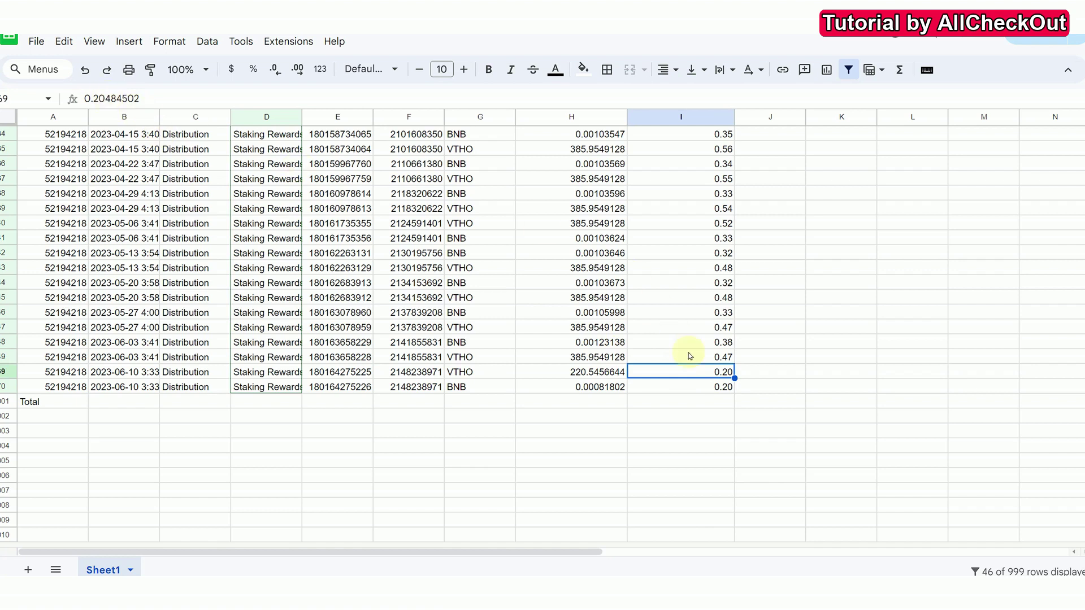
{"action": "left_click", "coordinate": [688, 354]}
{"action": "left_click_drag", "start_coordinate": [711, 134], "coordinate": [727, 392]}
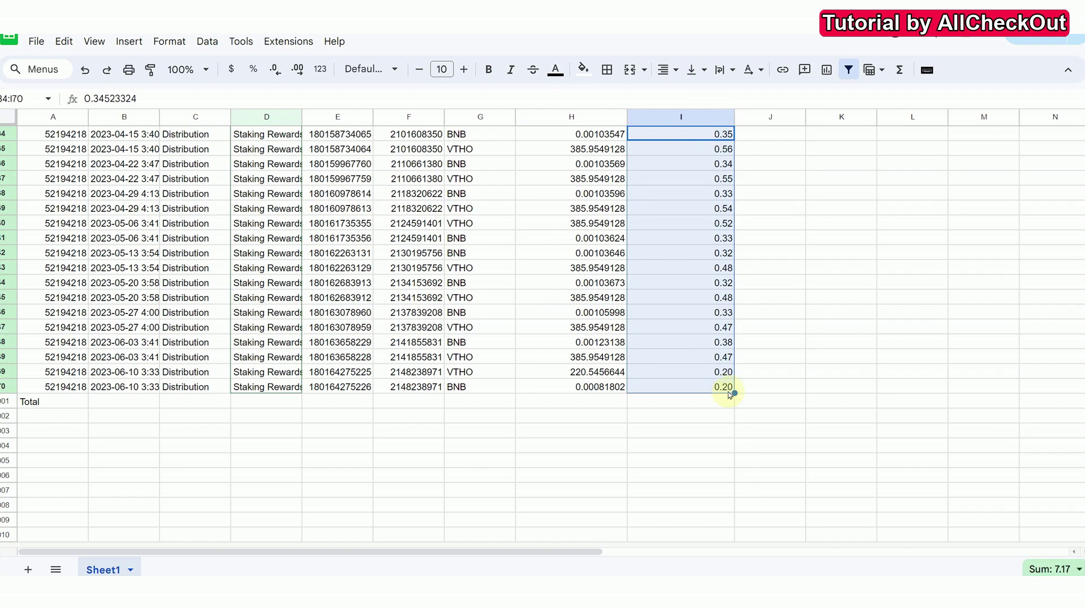
Start a SUM below the Total row over I49:I70, then cancel it and return to the empty cell
{"action": "left_click", "coordinate": [715, 415]}
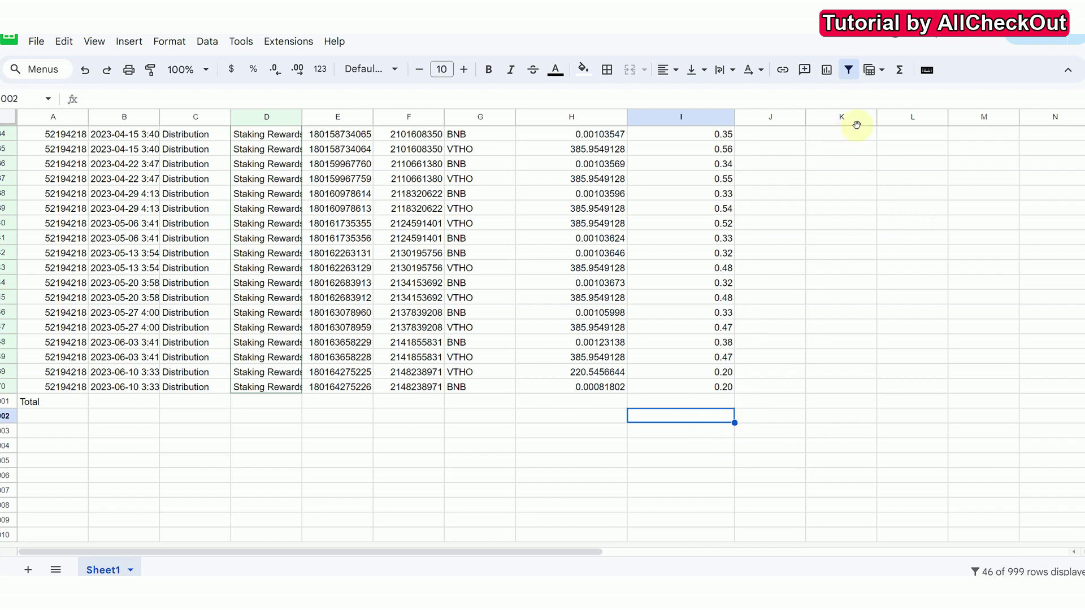
{"action": "left_click", "coordinate": [901, 69]}
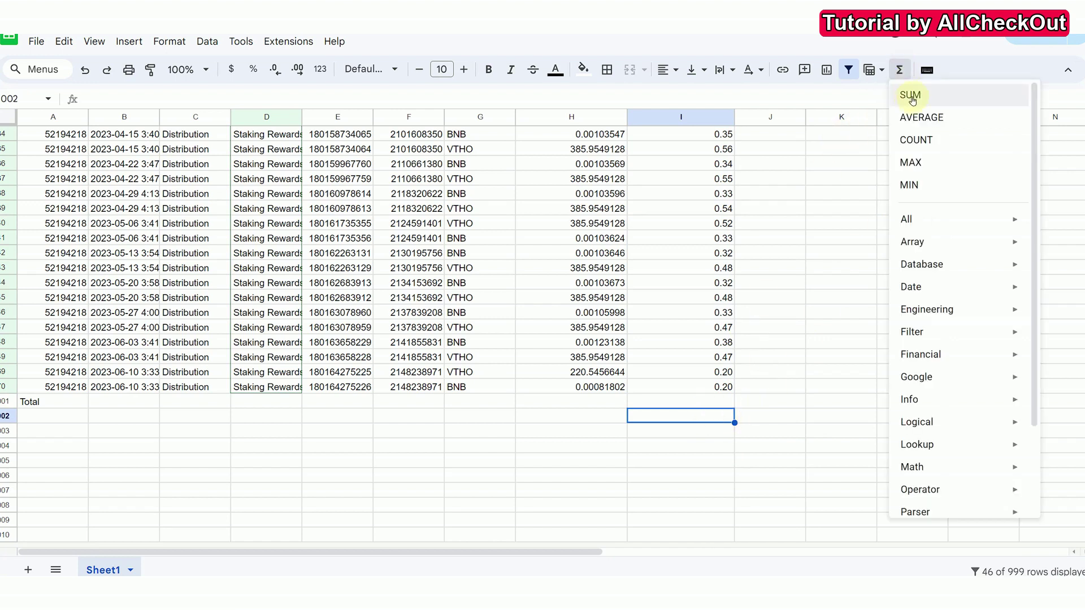
{"action": "left_click", "coordinate": [909, 95]}
{"action": "left_click", "coordinate": [717, 389]}
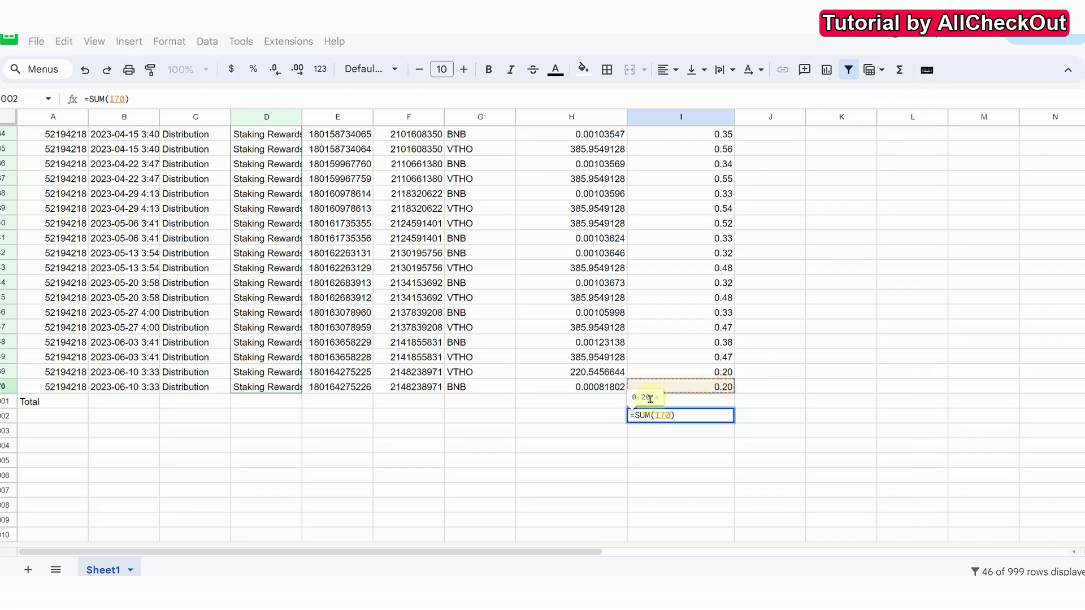
{"action": "left_click_drag", "start_coordinate": [727, 386], "coordinate": [726, 380]}
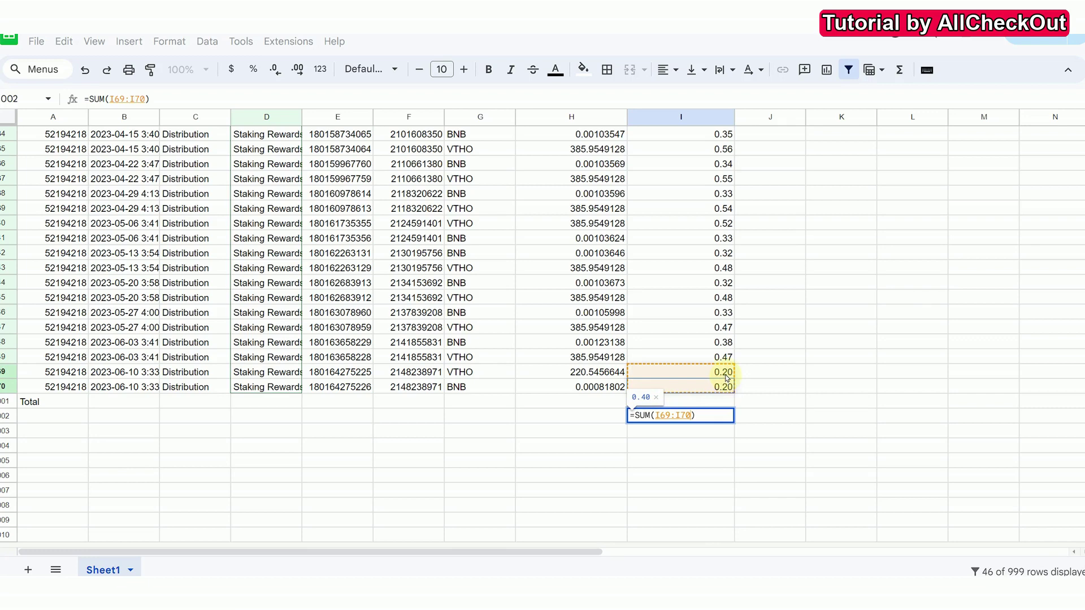
{"action": "left_click_drag", "start_coordinate": [725, 379], "coordinate": [725, 365]}
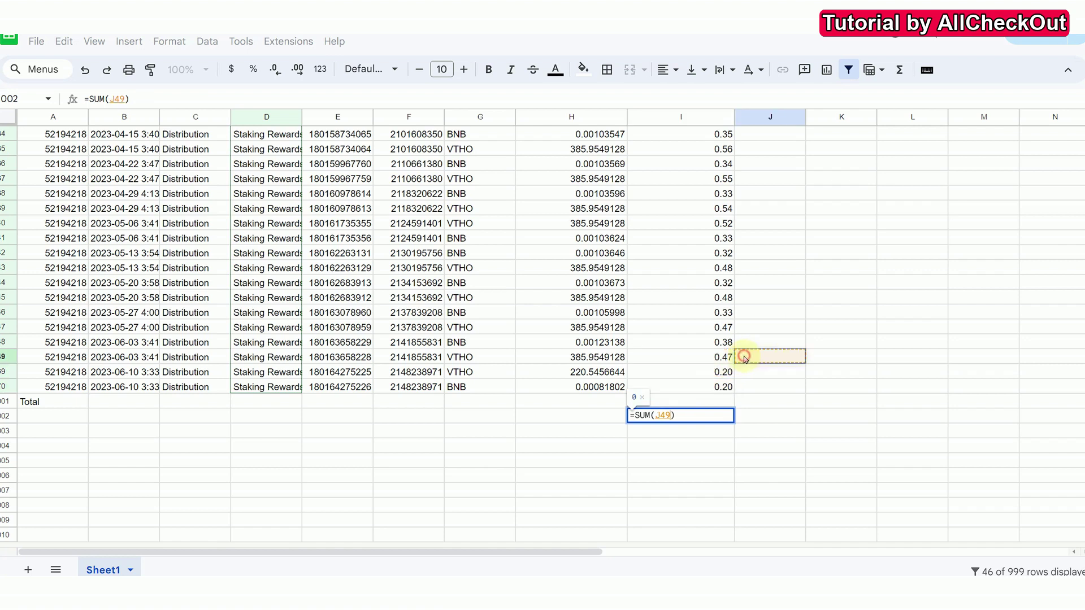
{"action": "left_click", "coordinate": [725, 363]}
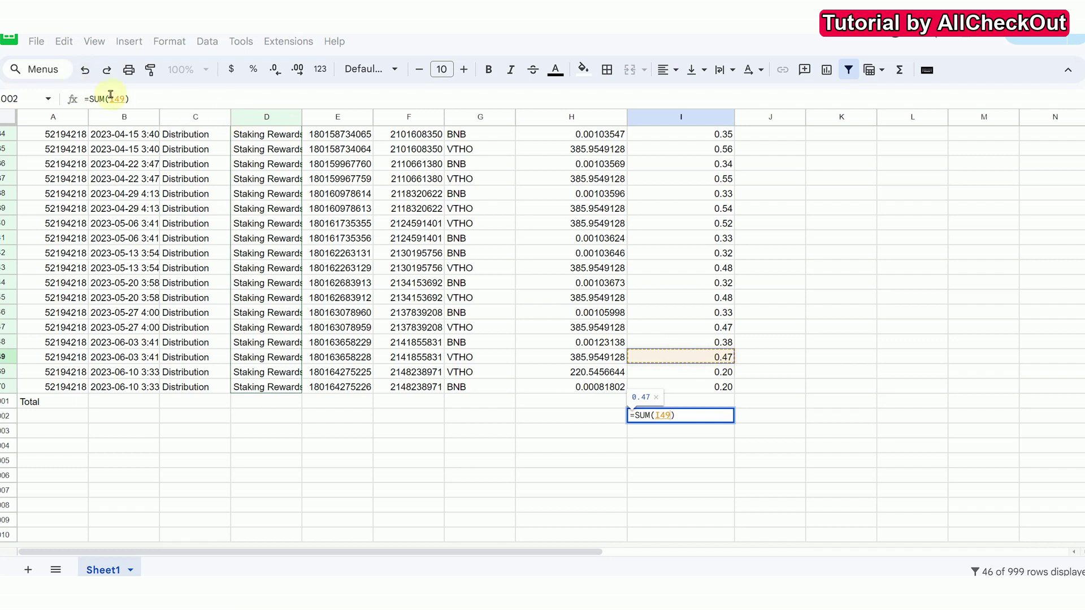
{"action": "key", "text": "Escape"}
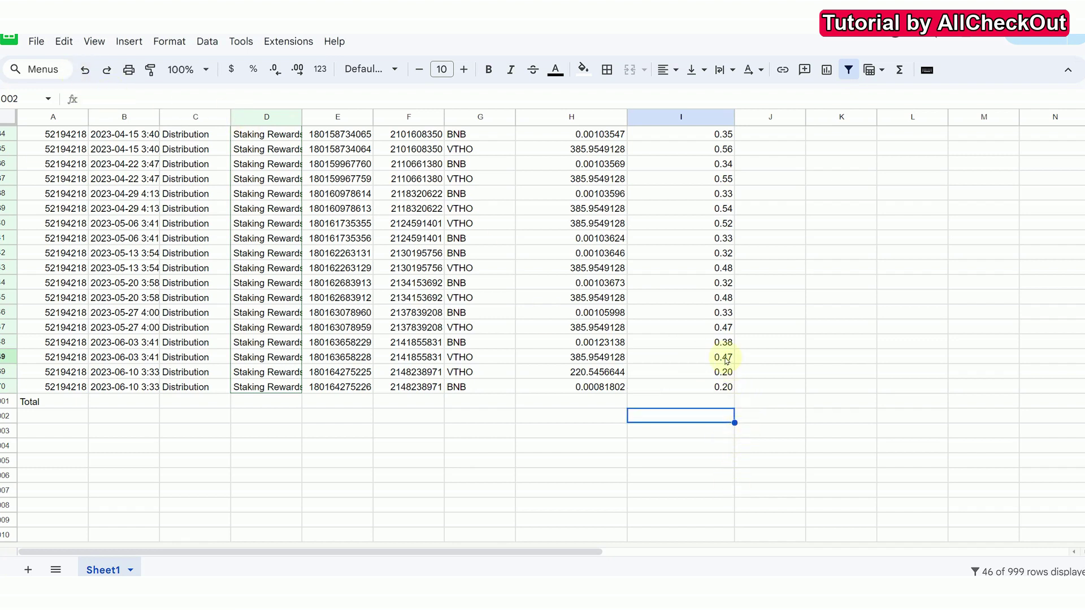
{"action": "left_click", "coordinate": [725, 359]}
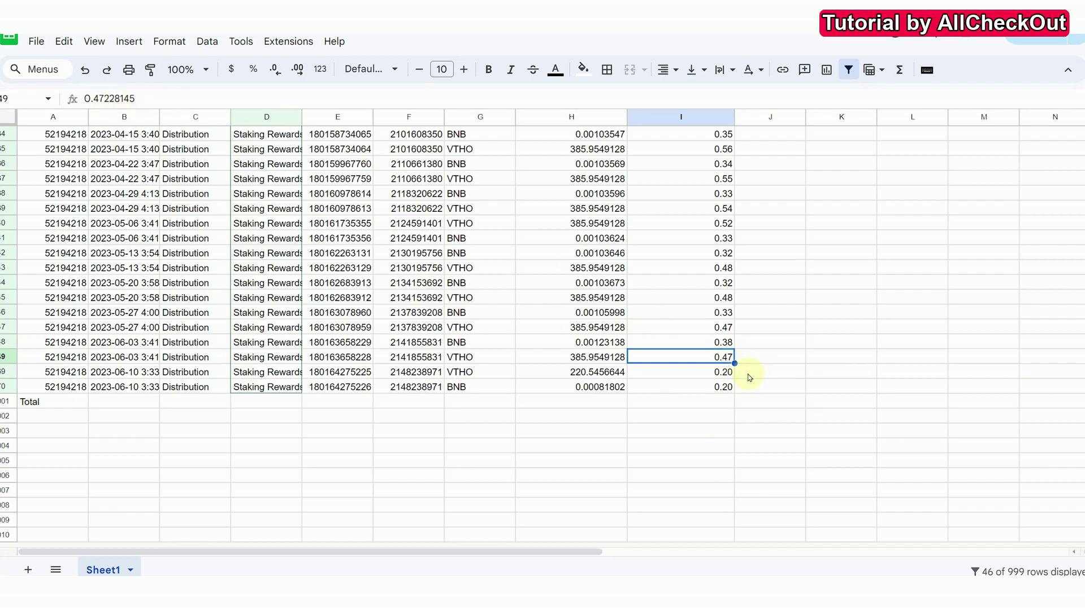
{"action": "left_click", "coordinate": [707, 416]}
{"action": "left_click", "coordinate": [901, 70]}
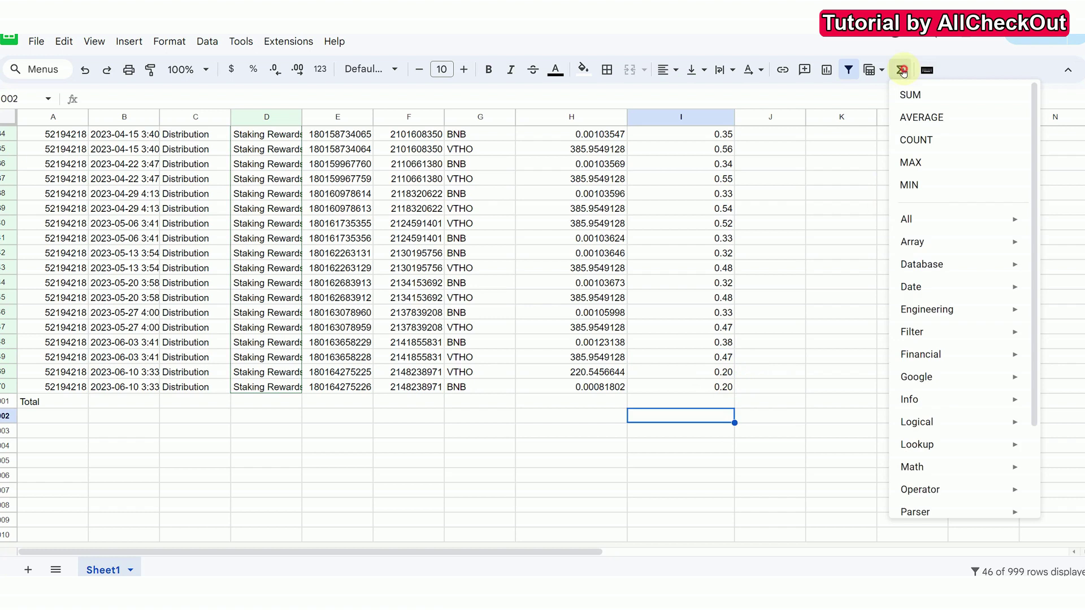
{"action": "left_click", "coordinate": [910, 95]}
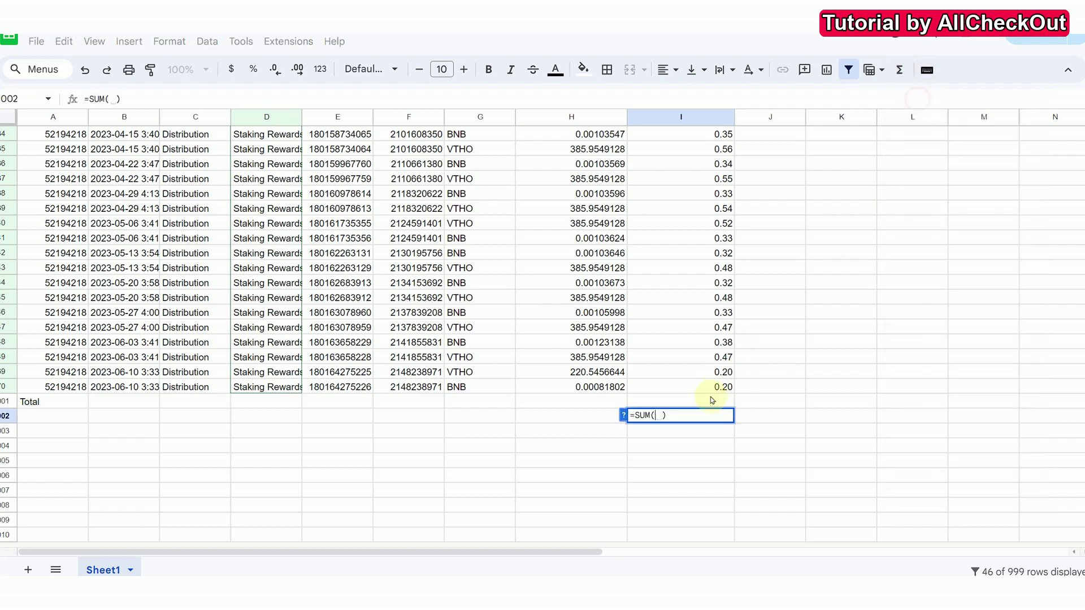
{"action": "left_click", "coordinate": [693, 244]}
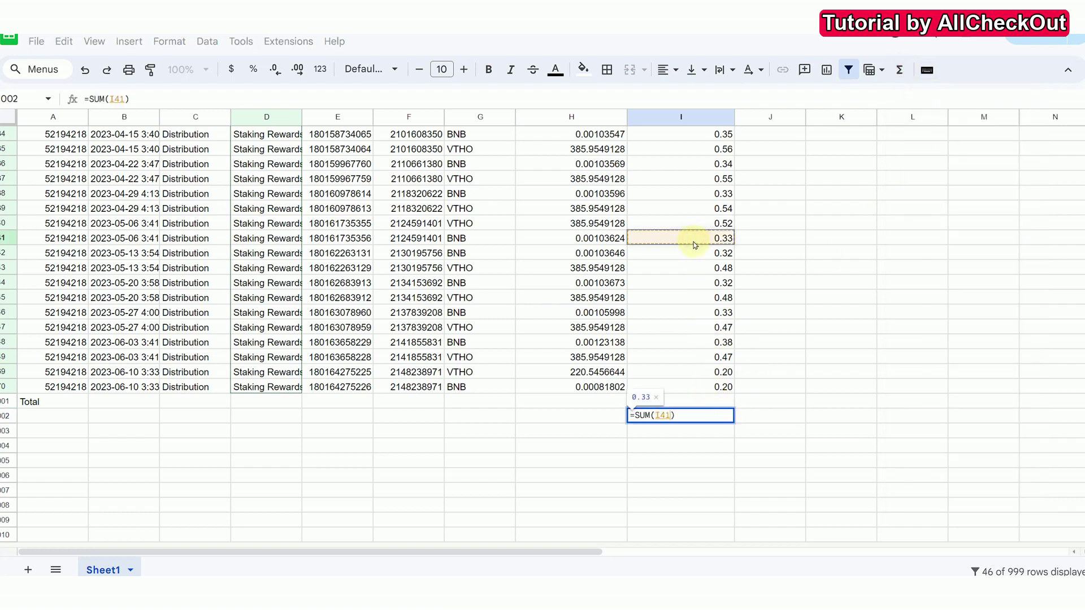
{"action": "left_click_drag", "start_coordinate": [694, 244], "coordinate": [699, 266]}
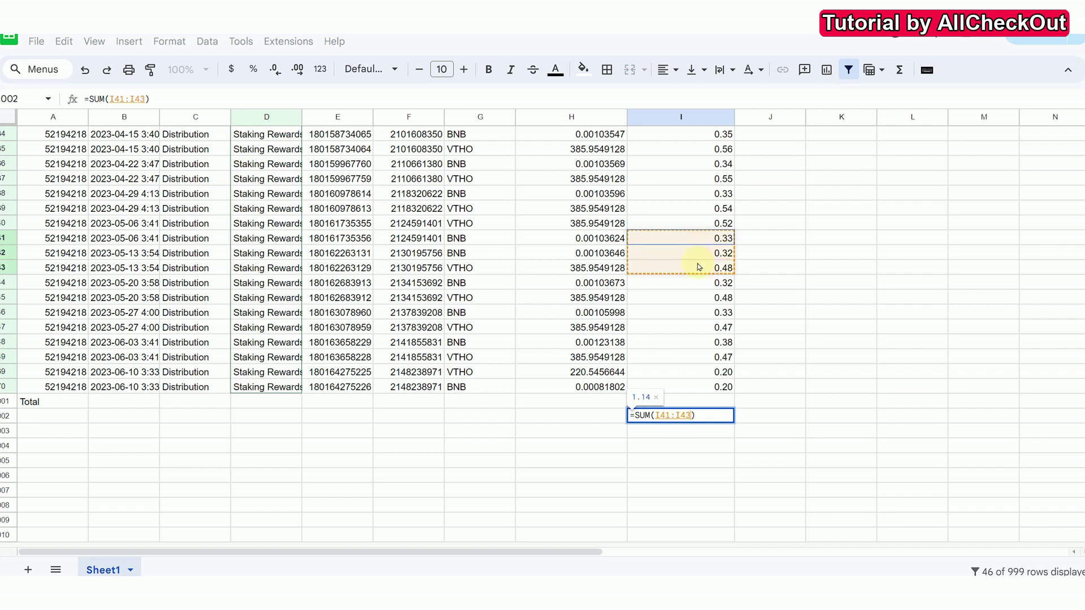
{"action": "left_click_drag", "start_coordinate": [699, 270], "coordinate": [708, 375]}
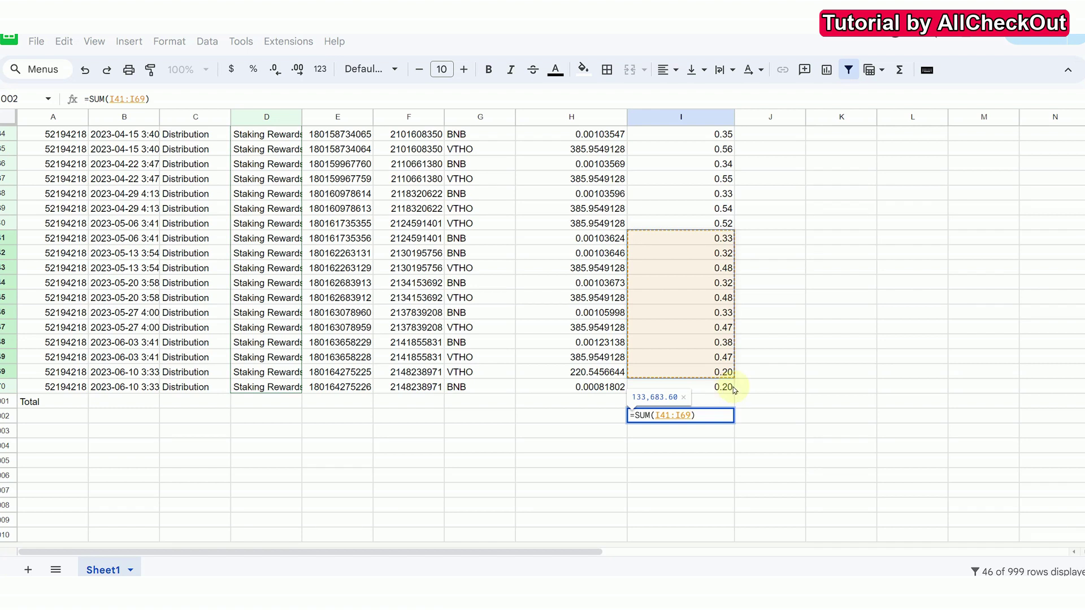
{"action": "left_click_drag", "start_coordinate": [734, 389], "coordinate": [704, 106]}
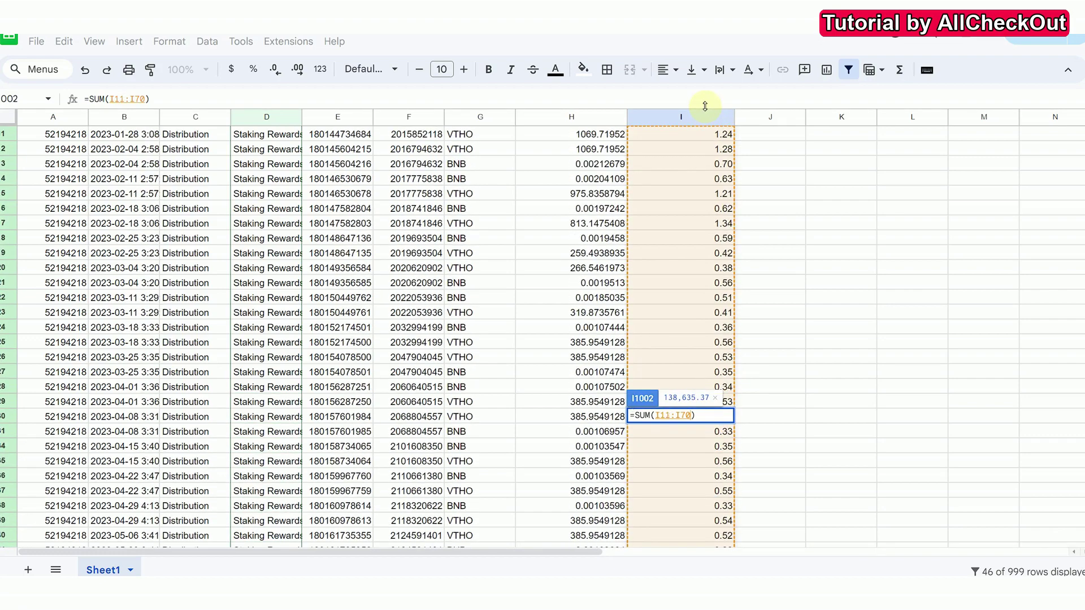
{"action": "left_click_drag", "start_coordinate": [704, 105], "coordinate": [698, 167]}
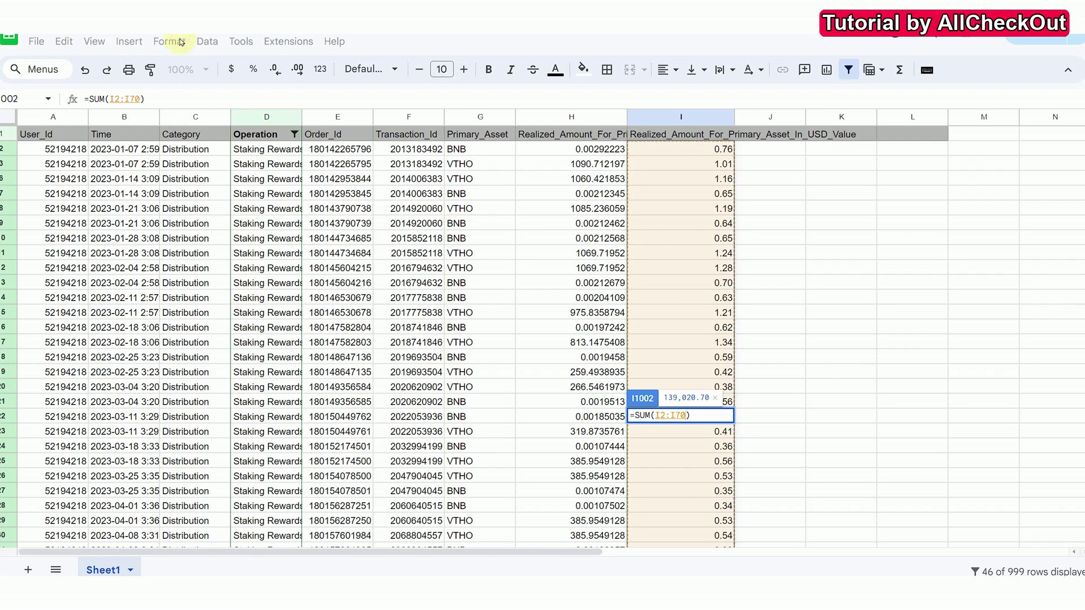
{"action": "key", "text": "Escape"}
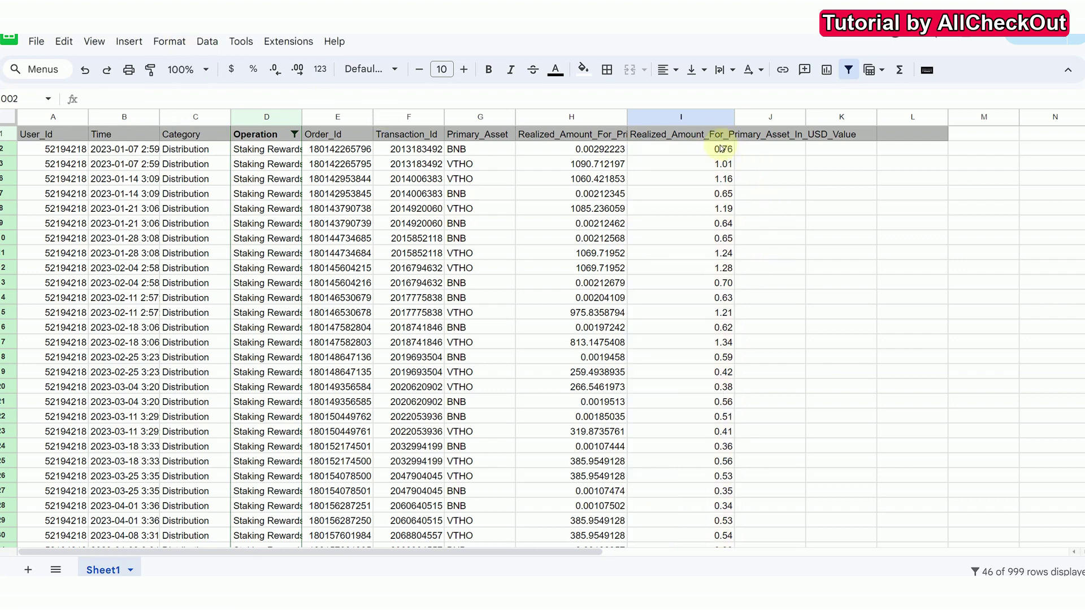
Format the USD values I2:I70 as Accounting with dollar signs
{"action": "mouse_move", "coordinate": [721, 150]}
{"action": "left_mouse_down"}
{"action": "mouse_move", "coordinate": [726, 573]}
{"action": "mouse_move", "coordinate": [695, 442]}
{"action": "left_mouse_up"}
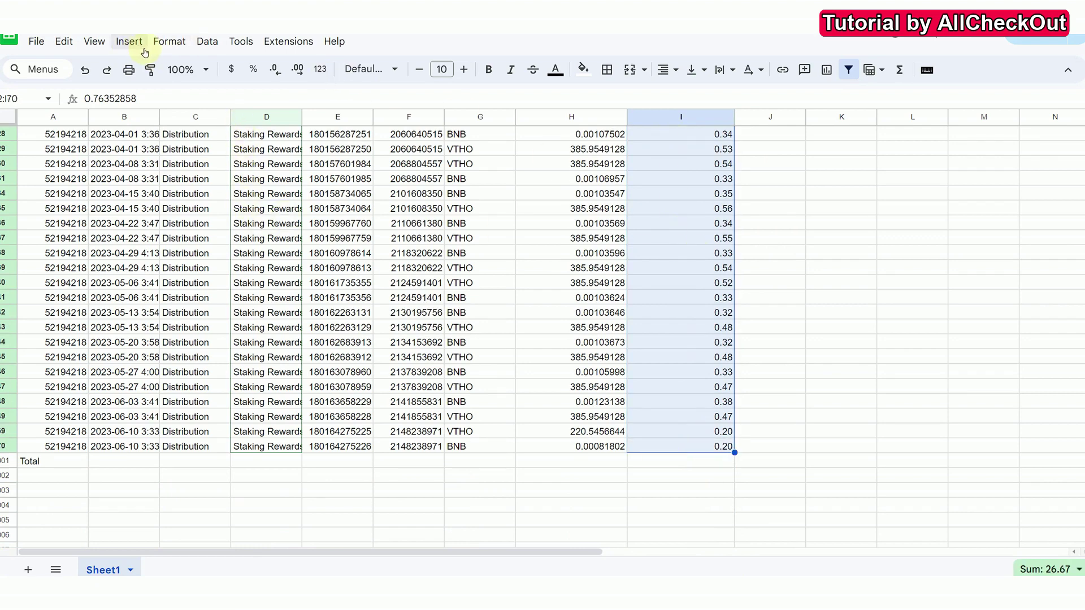
{"action": "left_click", "coordinate": [169, 41]}
{"action": "mouse_move", "coordinate": [193, 100]}
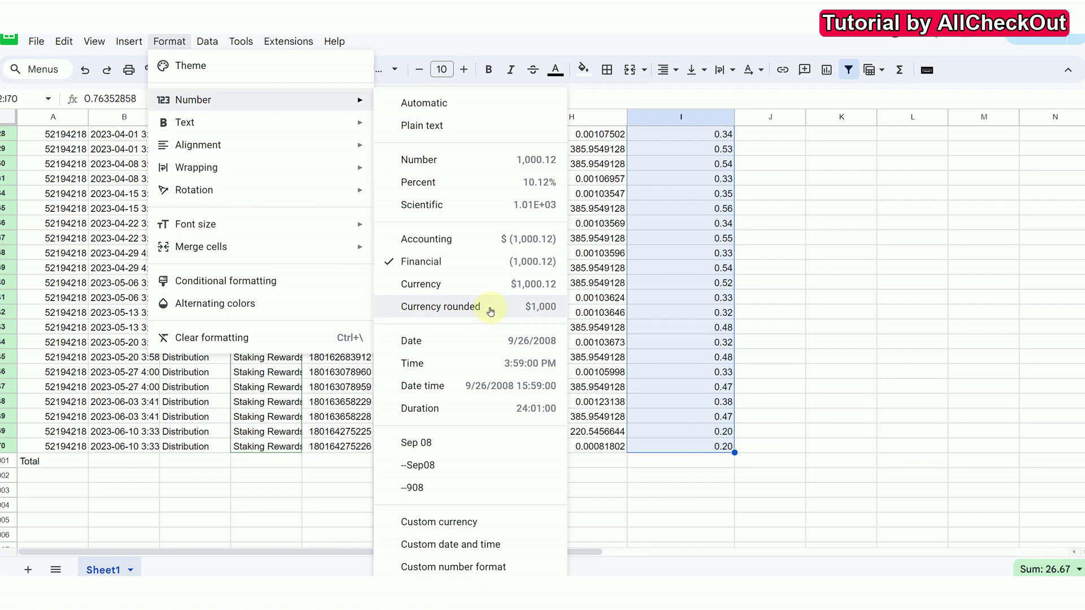
{"action": "left_click", "coordinate": [450, 242]}
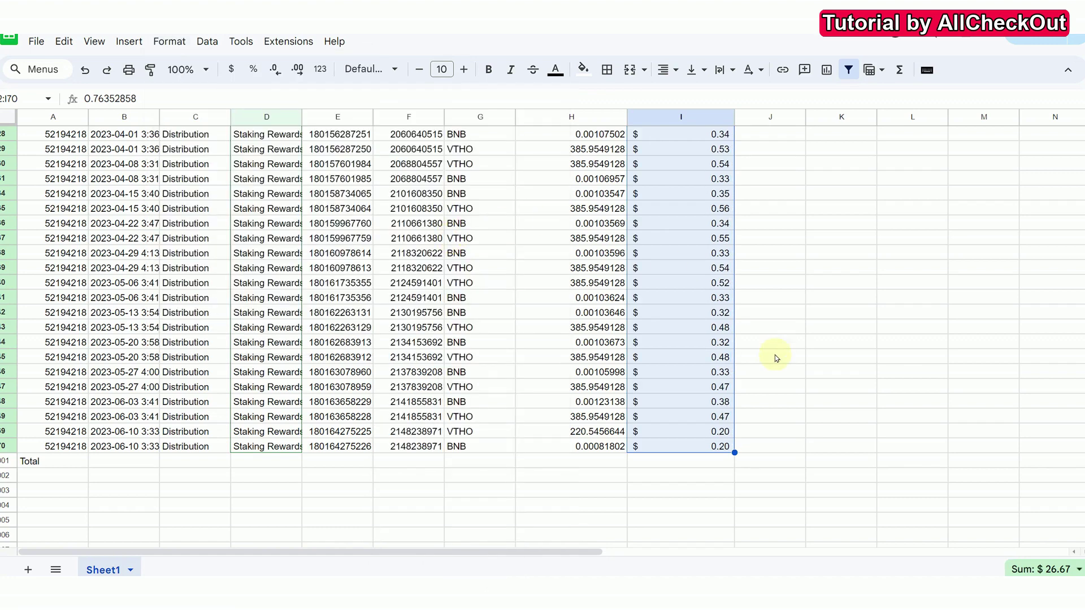
Attempt a SUM over I49:I70 in the Total row, abandon it and undo the dollar accounting format
{"action": "left_click", "coordinate": [687, 463]}
{"action": "left_click", "coordinate": [899, 70]}
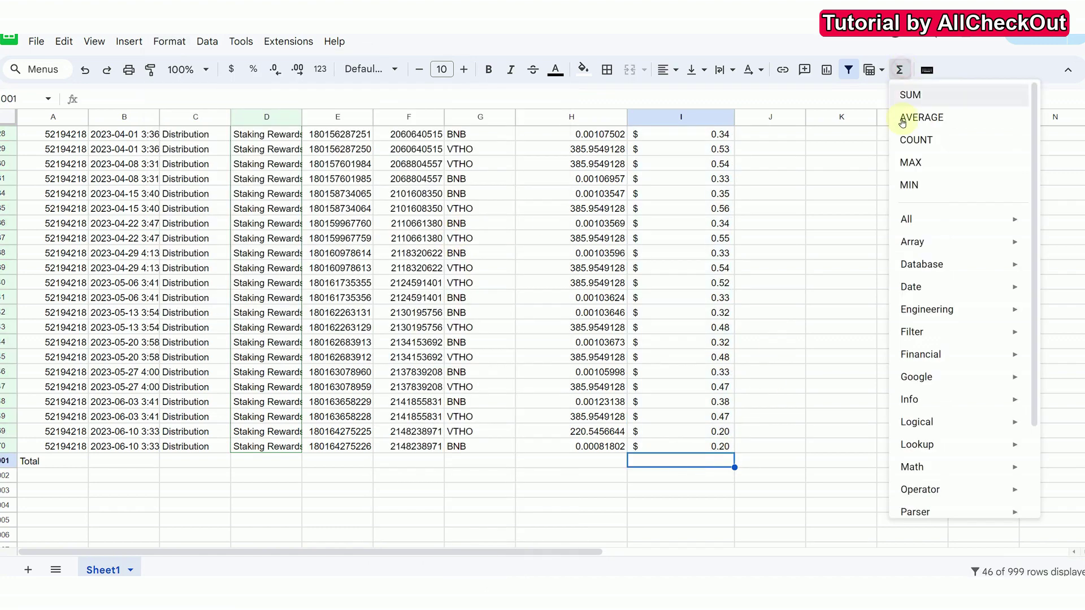
{"action": "left_click", "coordinate": [916, 96]}
{"action": "left_click", "coordinate": [706, 447]}
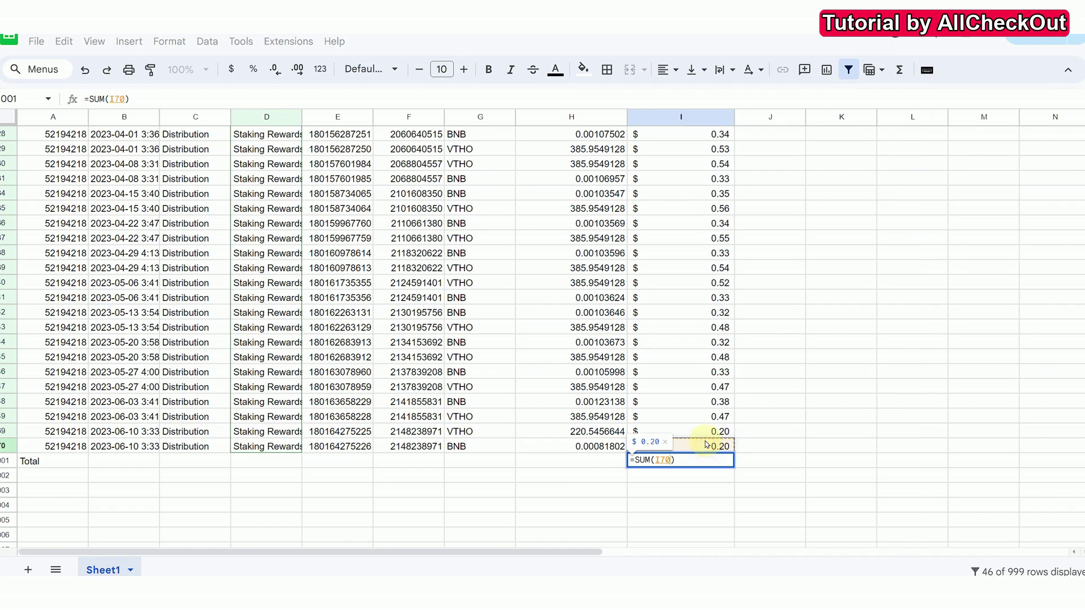
{"action": "left_click_drag", "start_coordinate": [705, 446], "coordinate": [706, 424]}
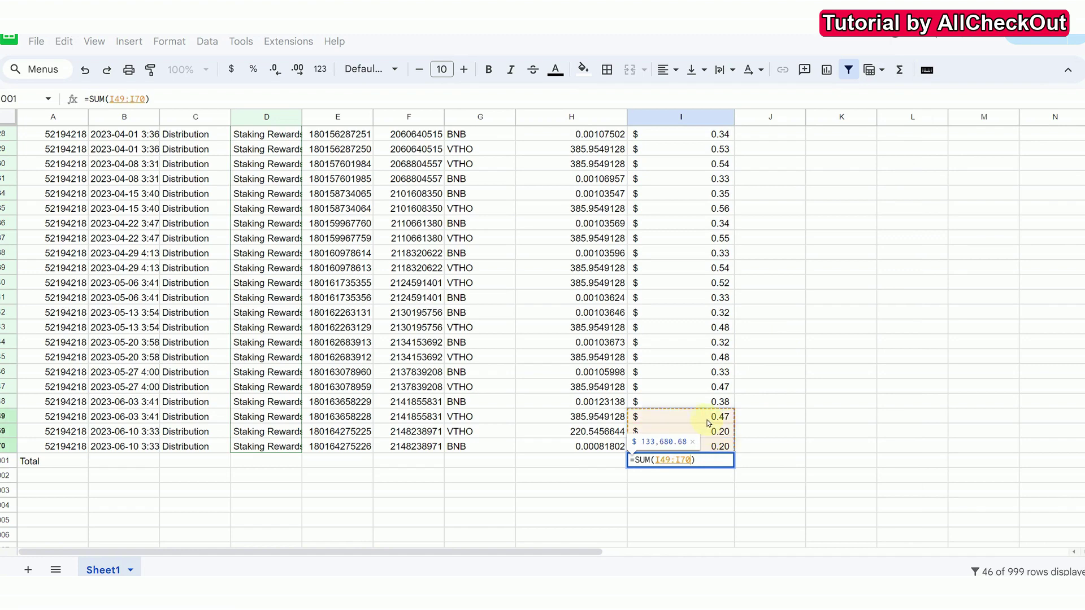
{"action": "left_click", "coordinate": [751, 432]}
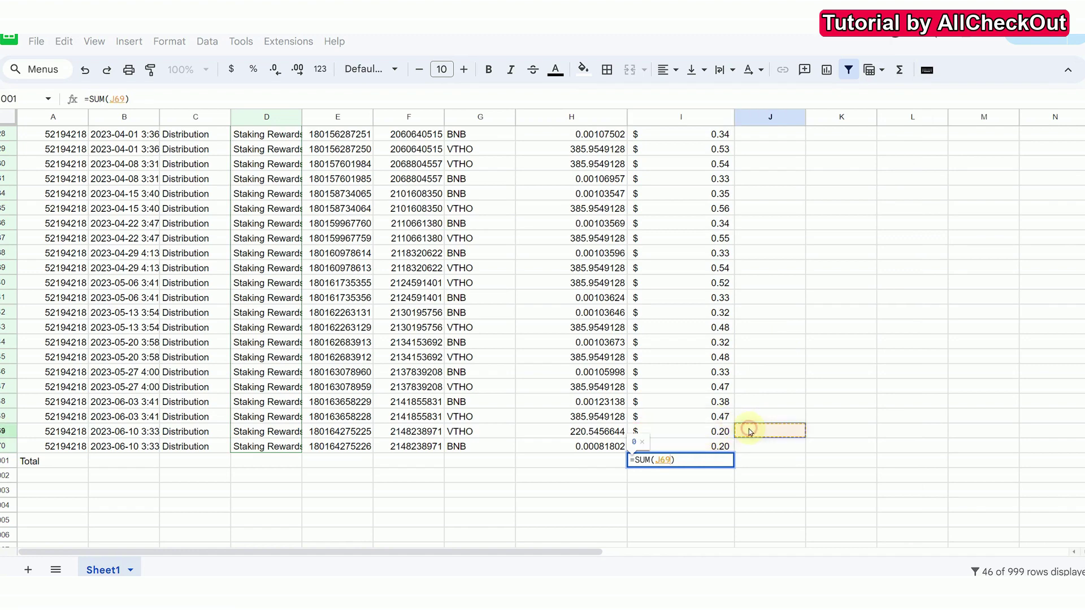
{"action": "left_click", "coordinate": [782, 298]}
{"action": "key", "text": "ctrl+shift+Up"}
{"action": "left_click", "coordinate": [824, 303]}
{"action": "scroll", "coordinate": [847, 305], "scroll_direction": "down", "scroll_amount": 2}
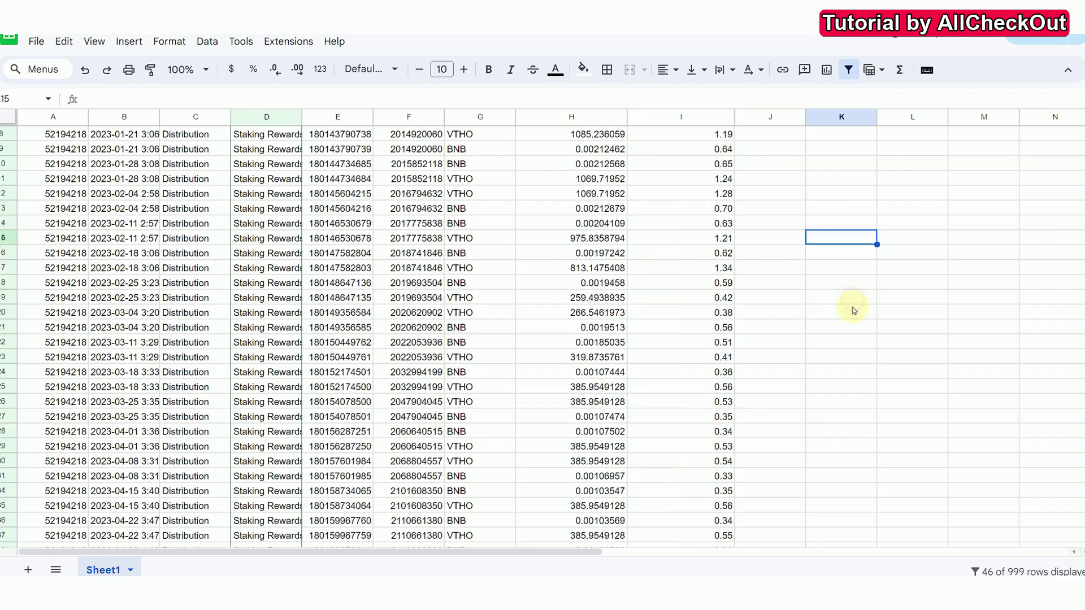
{"action": "scroll", "coordinate": [852, 322], "scroll_direction": "down", "scroll_amount": 6}
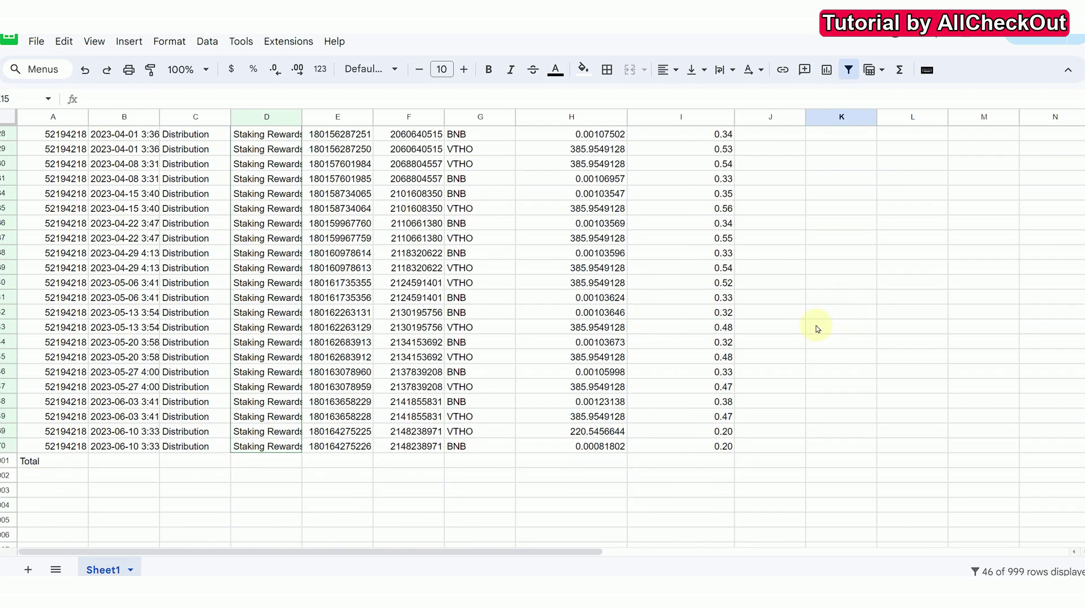
{"action": "left_click", "coordinate": [719, 447]}
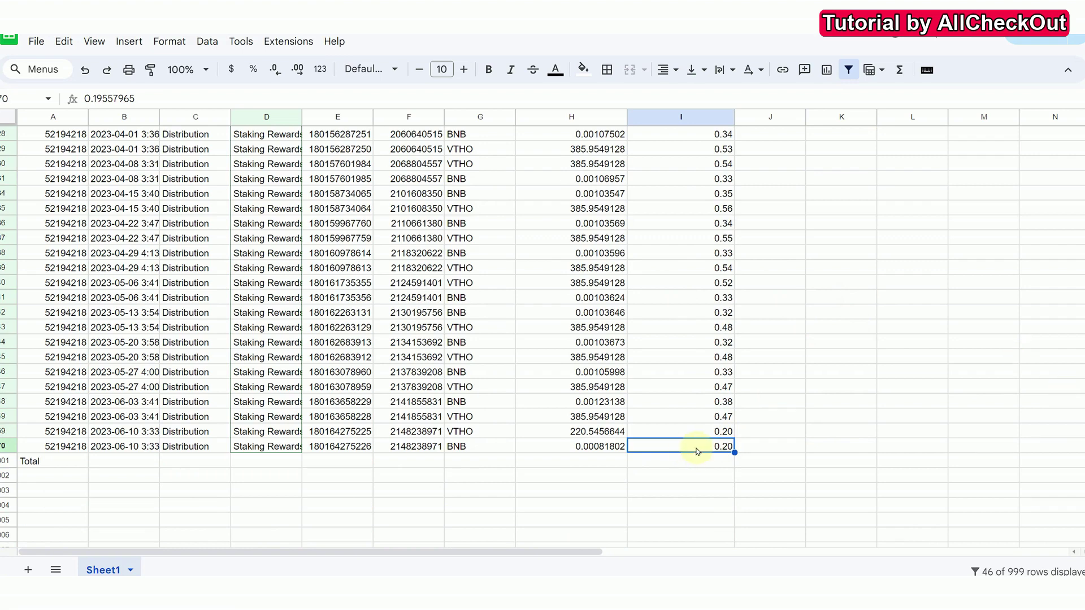
Copy the column I USD values and paste them into column J starting at J2
{"action": "left_click_drag", "start_coordinate": [697, 447], "coordinate": [692, 113]}
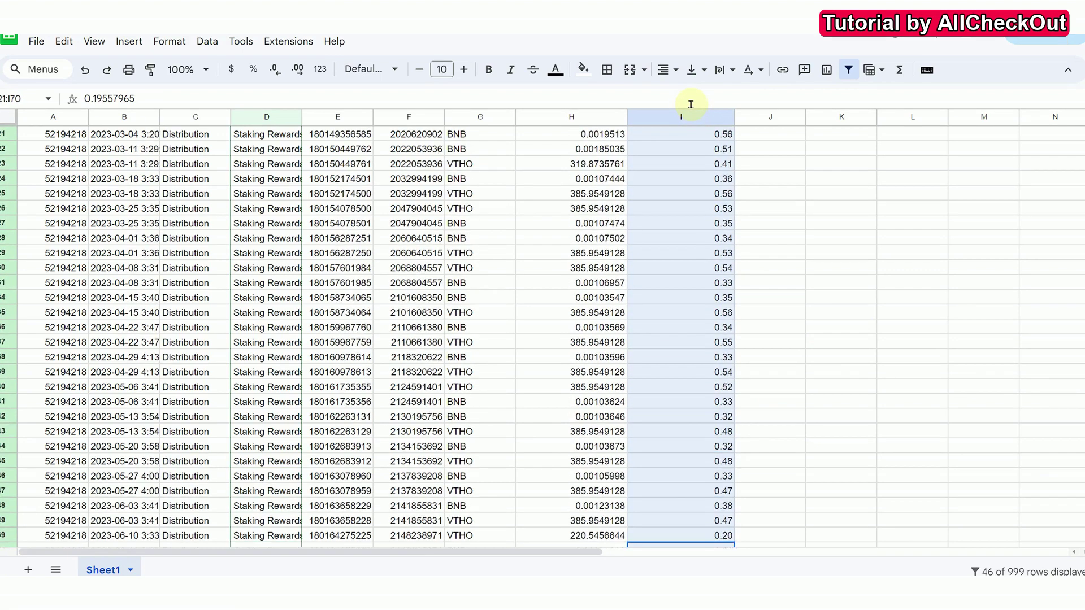
{"action": "mouse_move", "coordinate": [692, 113]}
{"action": "left_mouse_down"}
{"action": "mouse_move", "coordinate": [691, 104]}
{"action": "mouse_move", "coordinate": [690, 135]}
{"action": "left_mouse_up"}
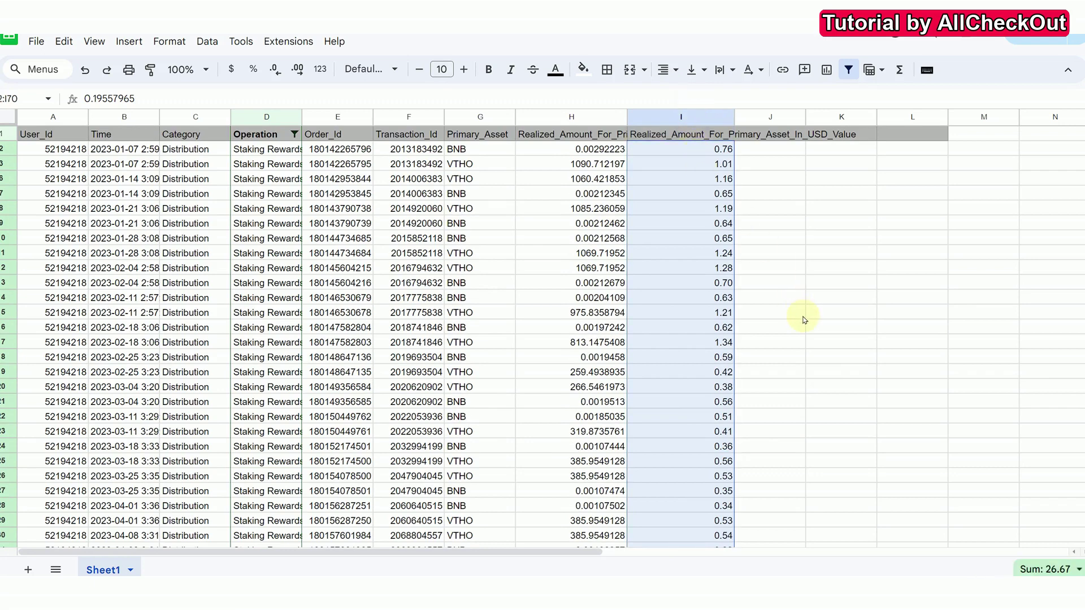
{"action": "key", "text": "ctrl+c"}
{"action": "left_click", "coordinate": [756, 149]}
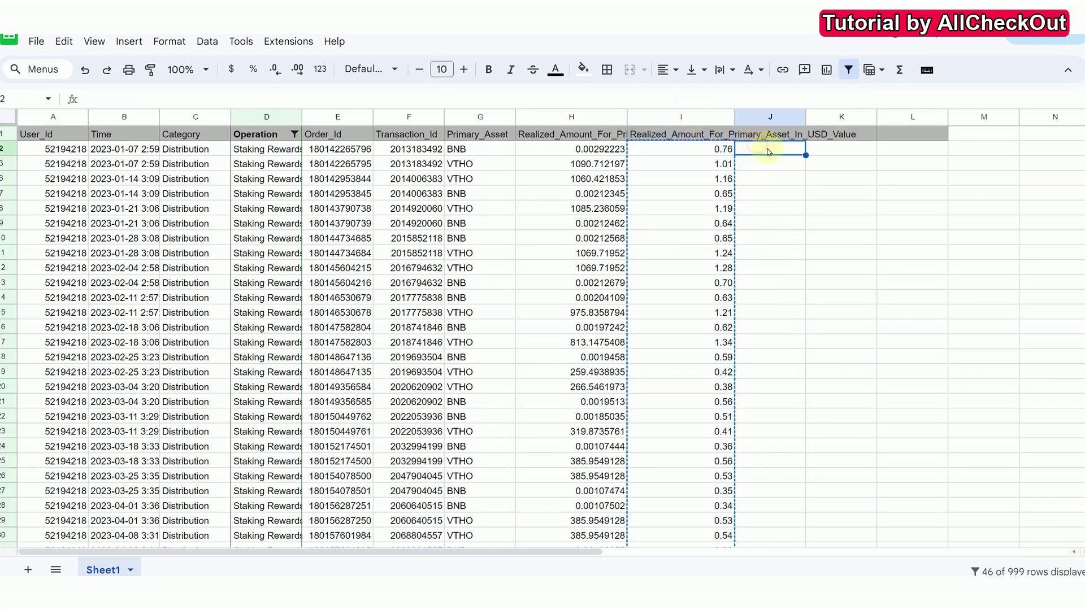
{"action": "key", "text": "ctrl+v"}
{"action": "left_click", "coordinate": [801, 207]}
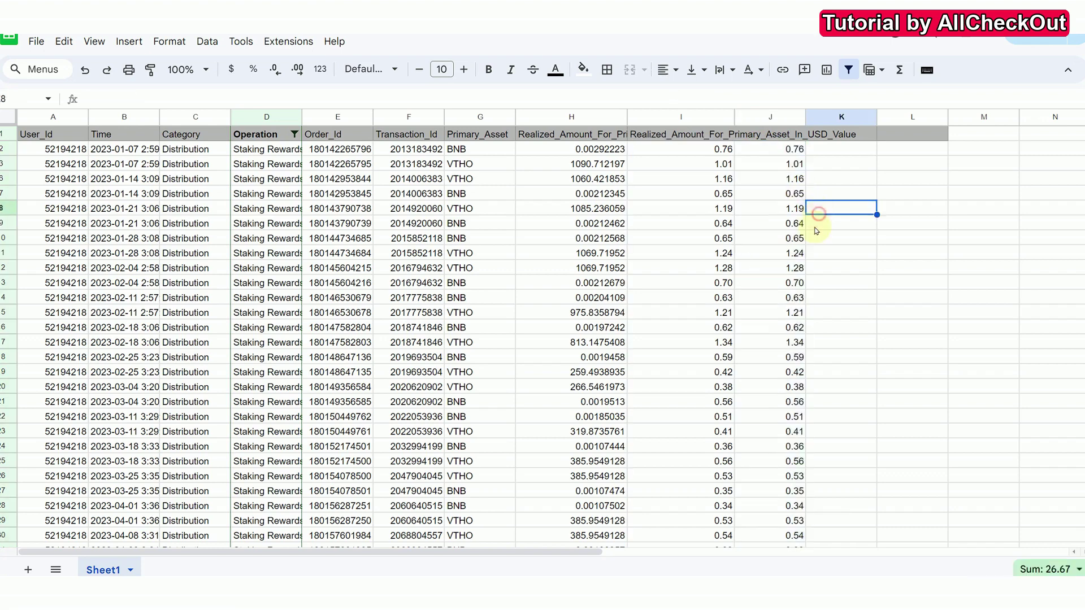
{"action": "scroll", "coordinate": [801, 356], "scroll_direction": "down", "scroll_amount": 5}
{"action": "scroll", "coordinate": [799, 355], "scroll_direction": "down", "scroll_amount": 6}
Compare the last values in columns I and J to confirm they match
{"action": "left_click", "coordinate": [731, 357]}
{"action": "left_click", "coordinate": [767, 357]}
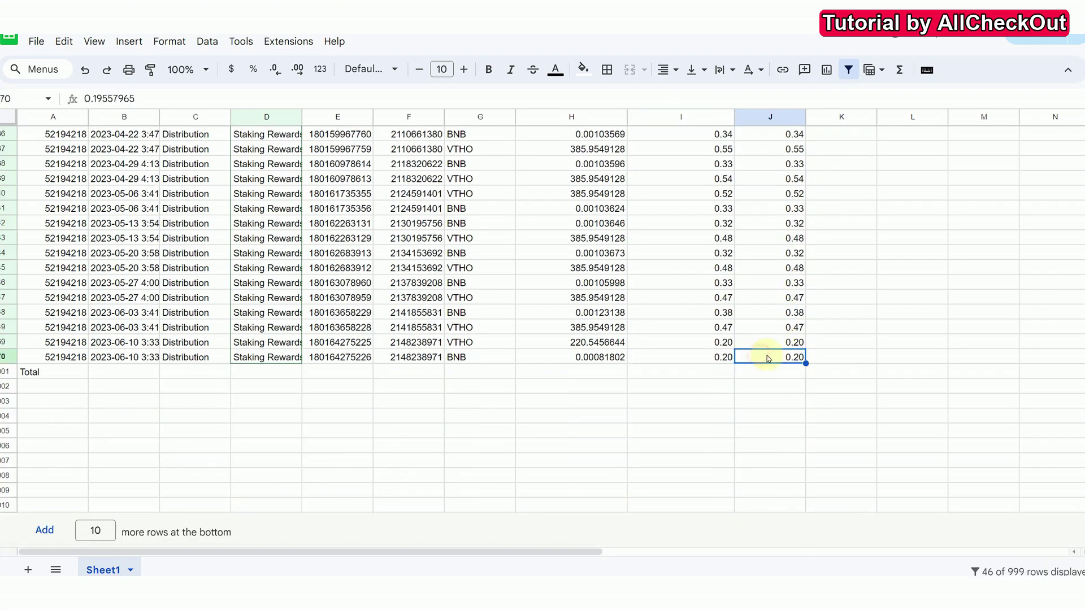
{"action": "left_click", "coordinate": [725, 357]}
{"action": "left_click", "coordinate": [772, 357]}
{"action": "left_click", "coordinate": [724, 356]}
{"action": "left_click", "coordinate": [767, 357]}
{"action": "left_click", "coordinate": [707, 358]}
{"action": "left_click", "coordinate": [748, 361]}
Insert a SUM over J2:J70 below the Total row, giving 26.67
{"action": "left_click", "coordinate": [773, 387]}
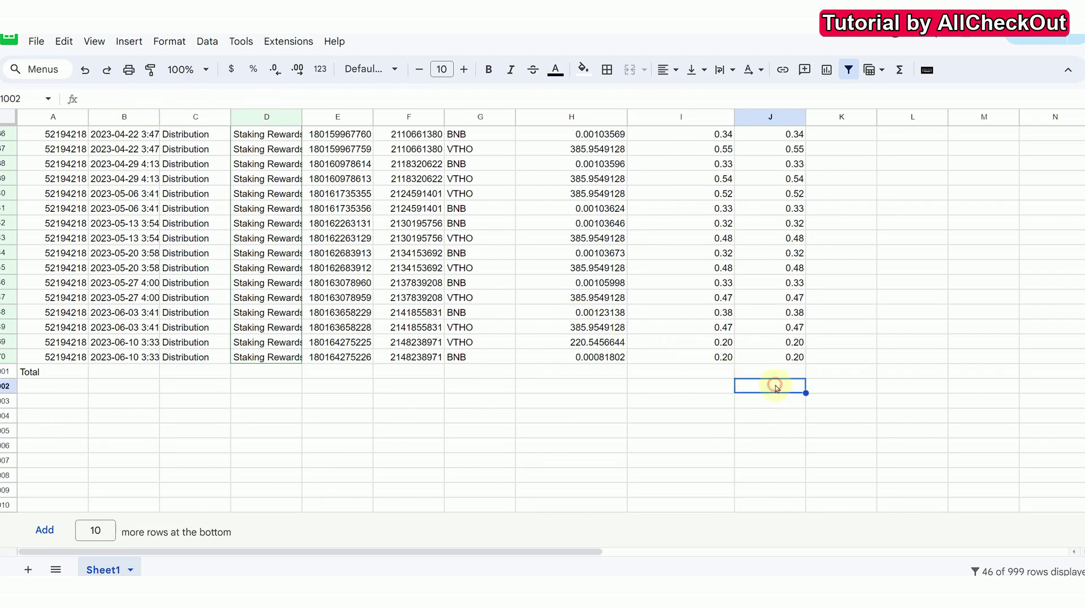
{"action": "left_click", "coordinate": [899, 69]}
{"action": "left_click", "coordinate": [910, 97]}
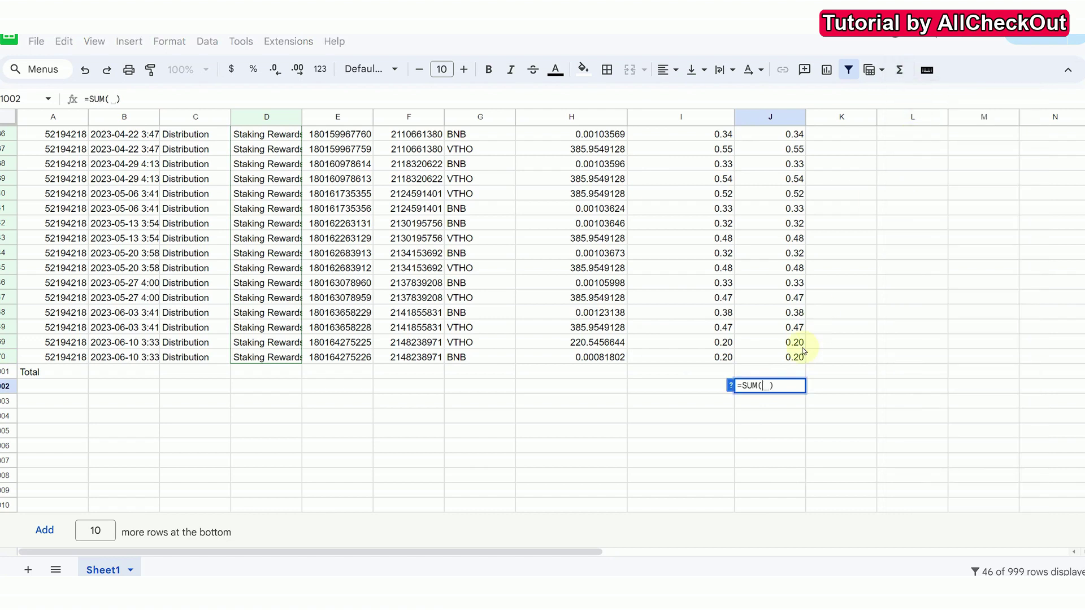
{"action": "left_click_drag", "start_coordinate": [790, 359], "coordinate": [783, 182]}
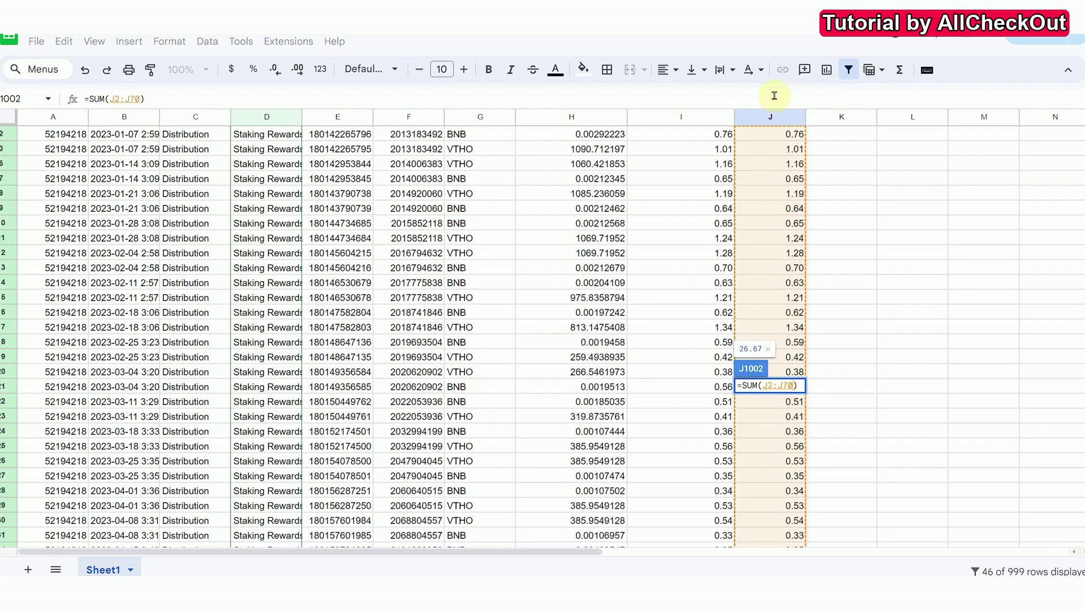
{"action": "left_click_drag", "start_coordinate": [784, 182], "coordinate": [794, 153]}
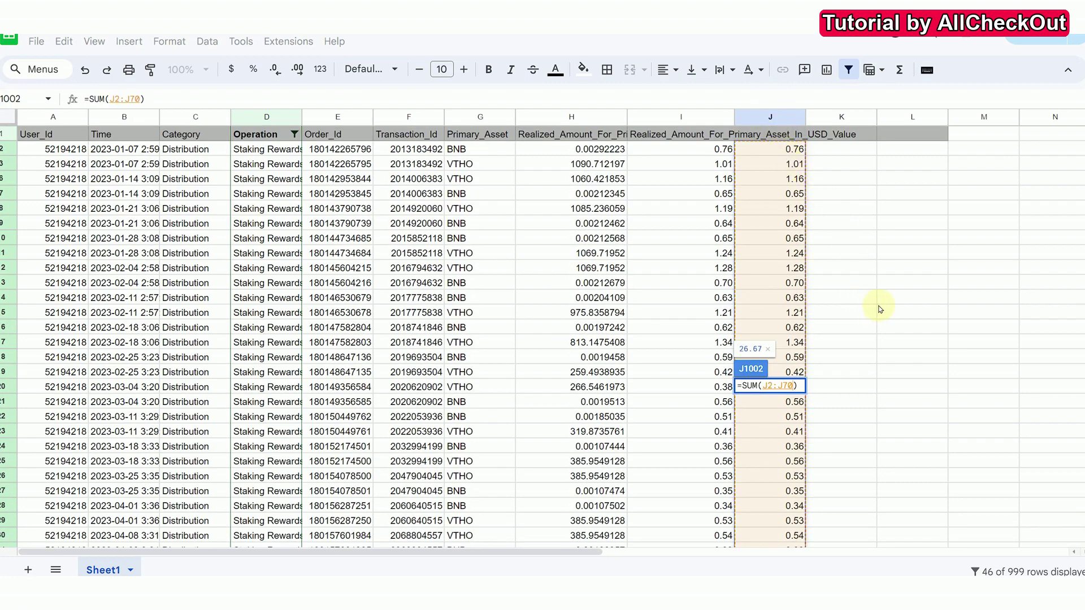
{"action": "key", "text": "Return"}
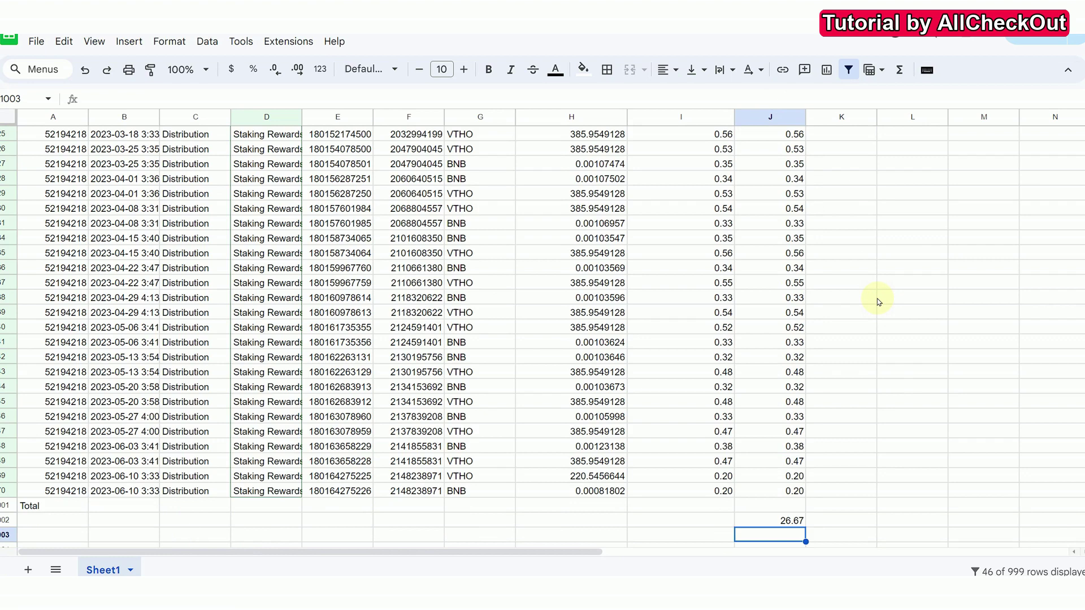
{"action": "key", "text": "Up"}
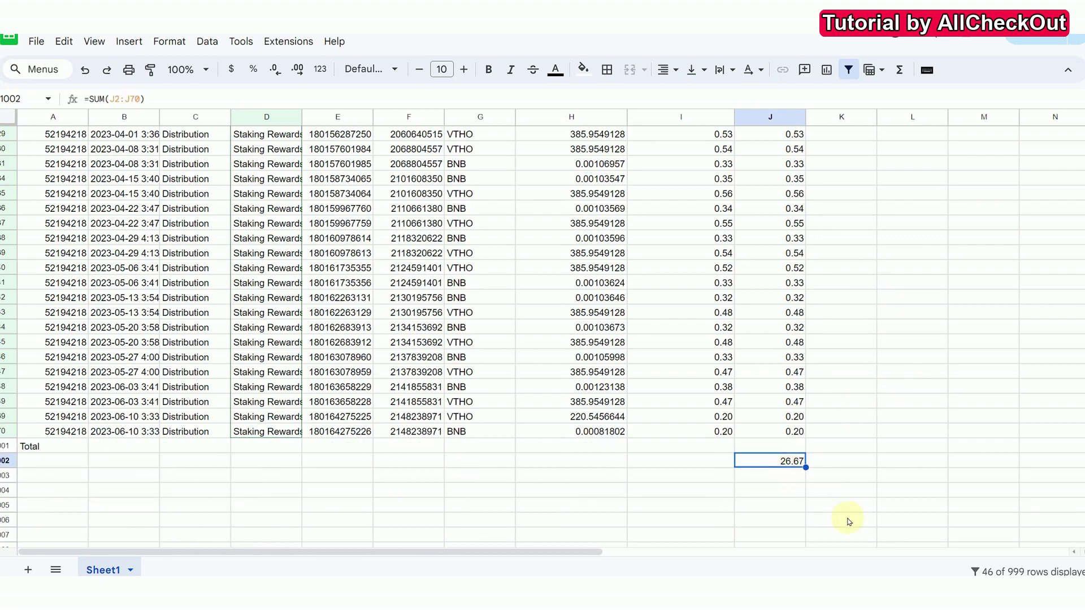
{"action": "scroll", "coordinate": [751, 430], "scroll_direction": "down", "scroll_amount": 2}
Insert a SUM of column I beside the column J total, excluding the header, showing 139,020.70
{"action": "left_click", "coordinate": [719, 387]}
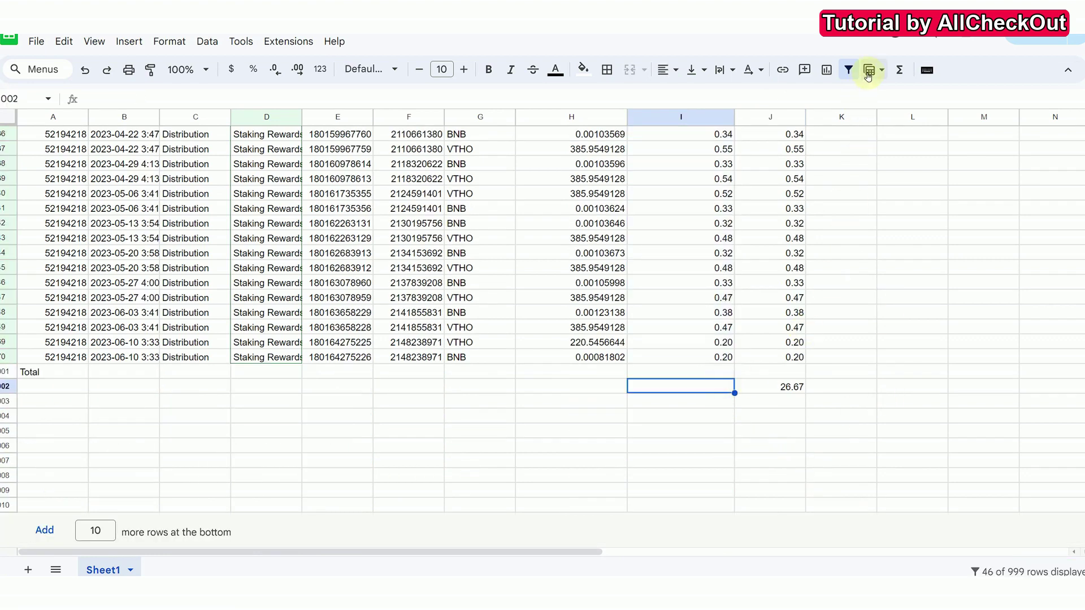
{"action": "left_click", "coordinate": [900, 70]}
{"action": "left_click", "coordinate": [904, 94]}
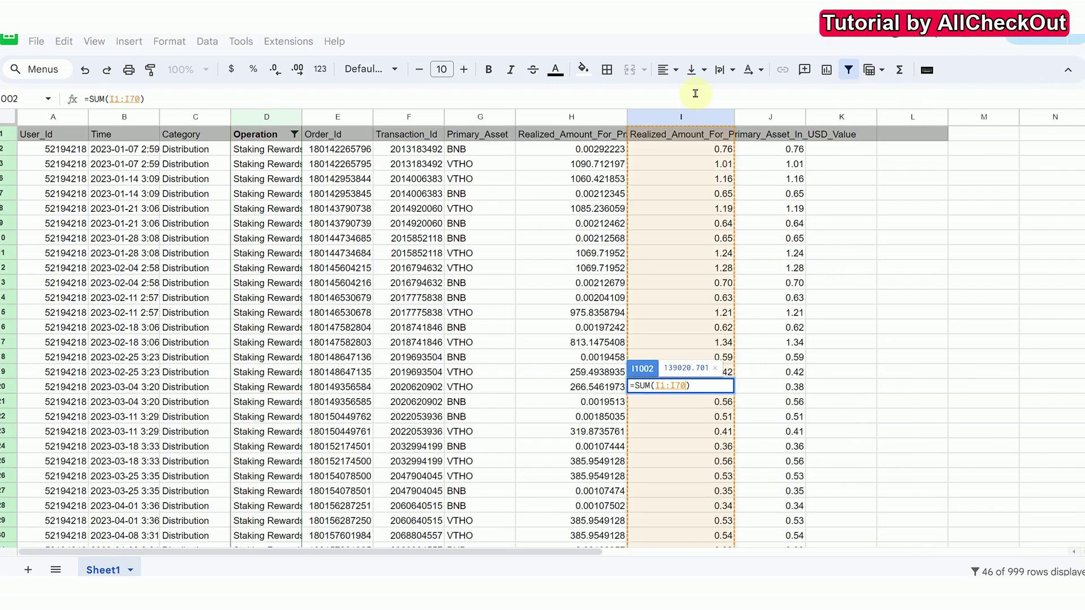
{"action": "left_click_drag", "start_coordinate": [716, 140], "coordinate": [716, 153]}
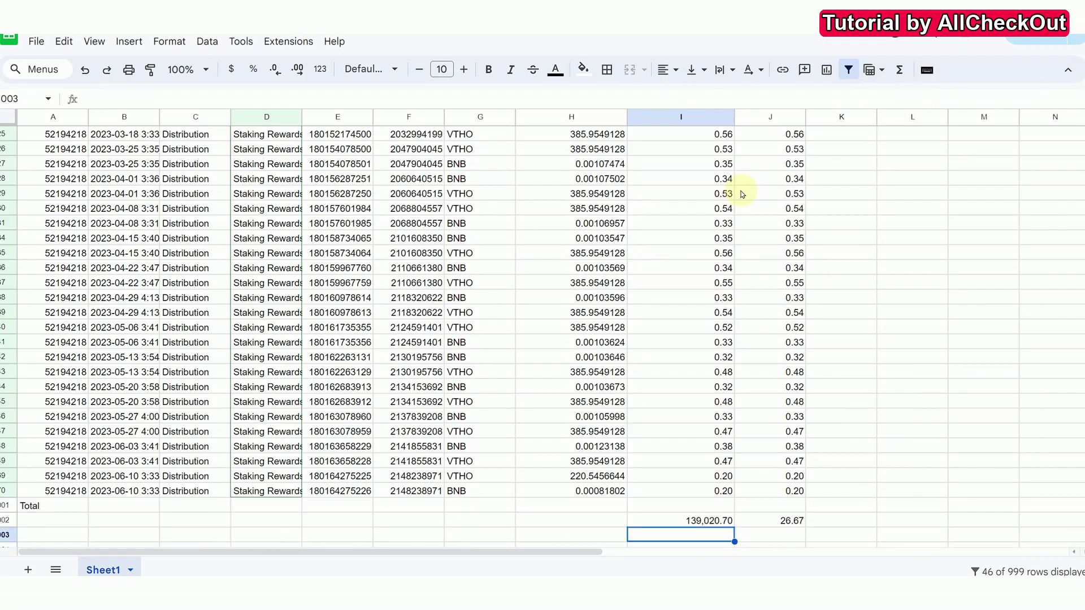
{"action": "scroll", "coordinate": [690, 406], "scroll_direction": "down", "scroll_amount": 3}
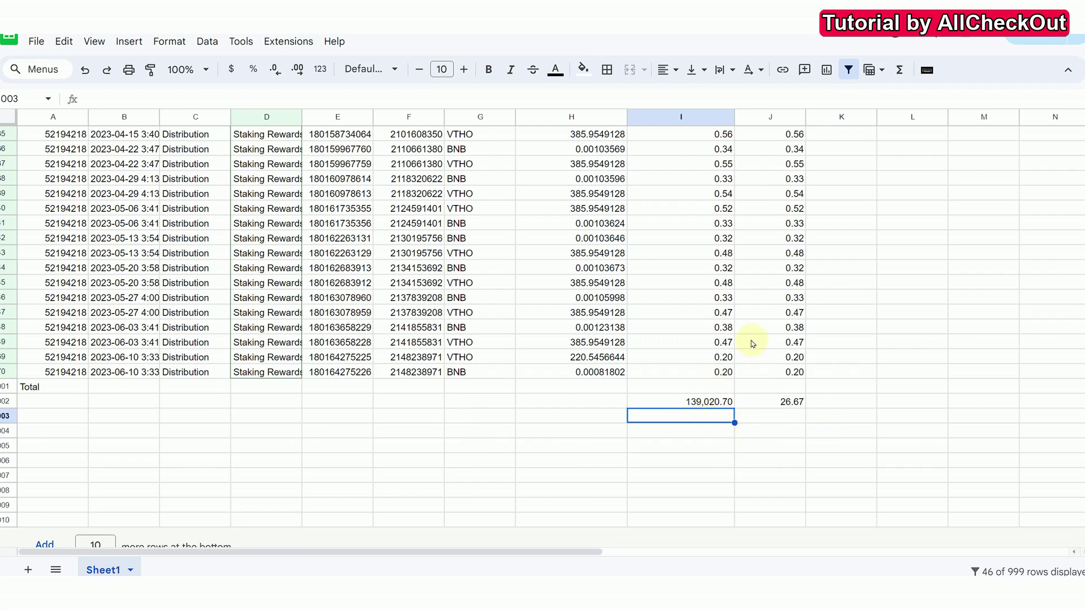
{"action": "scroll", "coordinate": [734, 314], "scroll_direction": "up", "scroll_amount": 3}
{"action": "scroll", "coordinate": [726, 308], "scroll_direction": "up", "scroll_amount": 4}
{"action": "scroll", "coordinate": [756, 274], "scroll_direction": "up", "scroll_amount": 3}
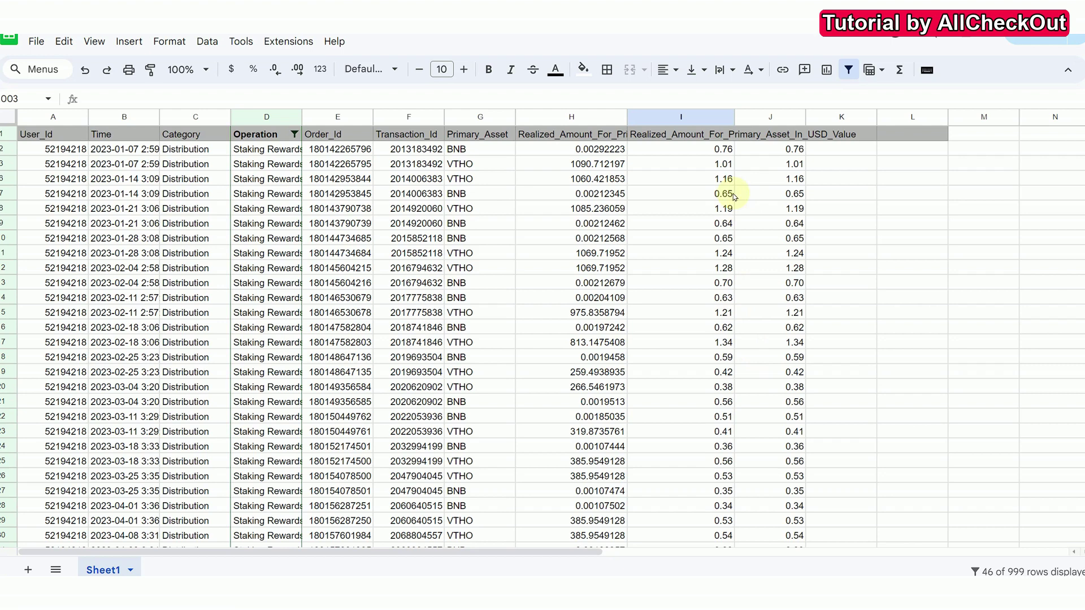
{"action": "left_click", "coordinate": [720, 149]}
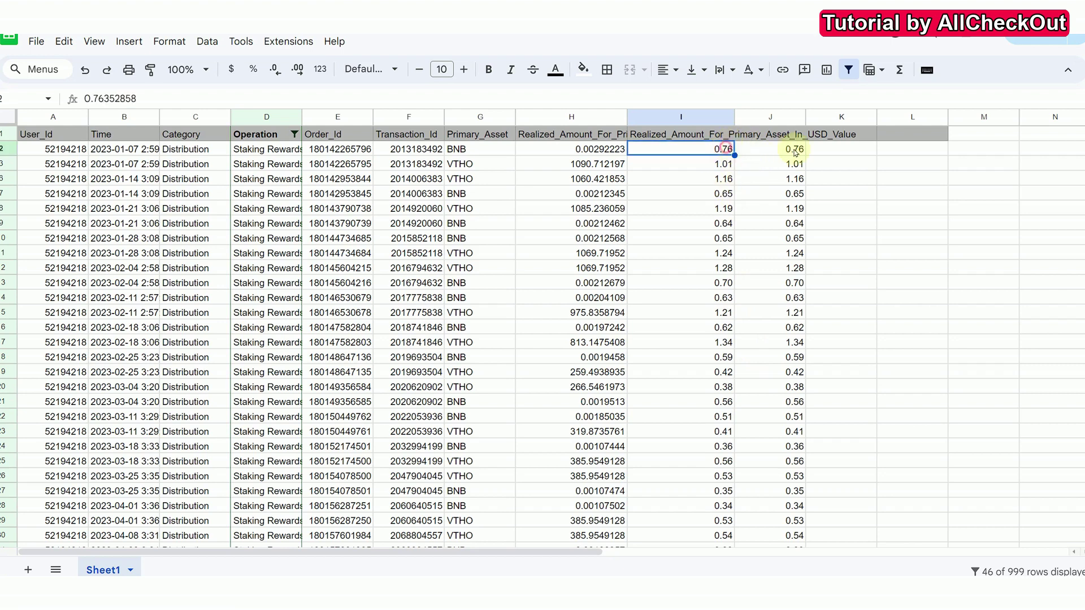
{"action": "key", "text": "Right"}
{"action": "key", "text": "Left"}
{"action": "key", "text": "Right"}
{"action": "key", "text": "Down"}
{"action": "key", "text": "Right"}
{"action": "key", "text": "Down"}
{"action": "key", "text": "Left"}
{"action": "key", "text": "Left"}
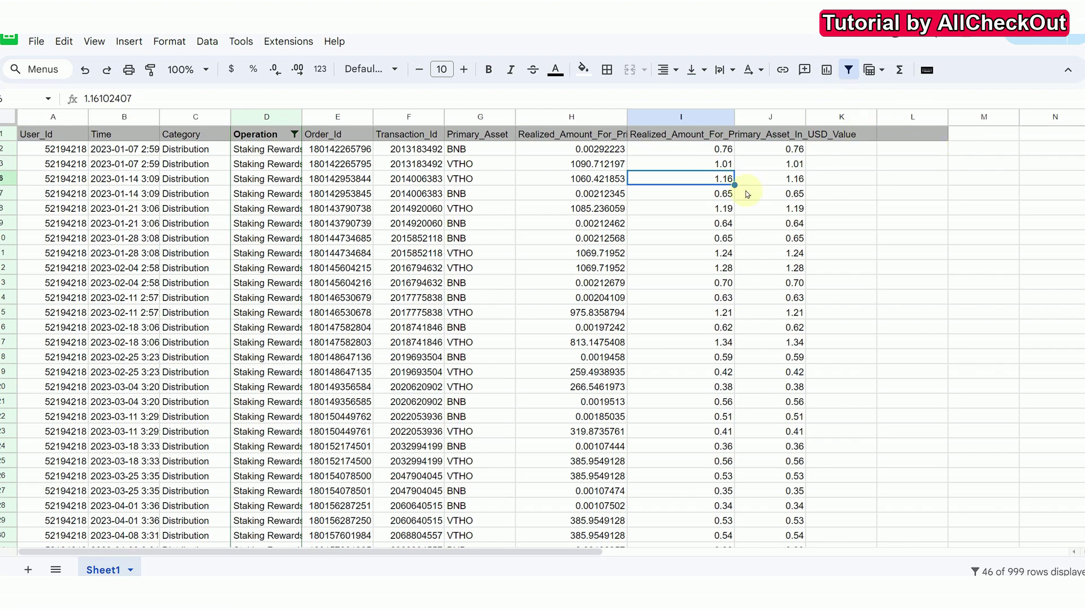
{"action": "key", "text": "Down"}
{"action": "key", "text": "Down"}
{"action": "key", "text": "Down"}
{"action": "left_click", "coordinate": [767, 223]}
{"action": "left_click", "coordinate": [727, 283]}
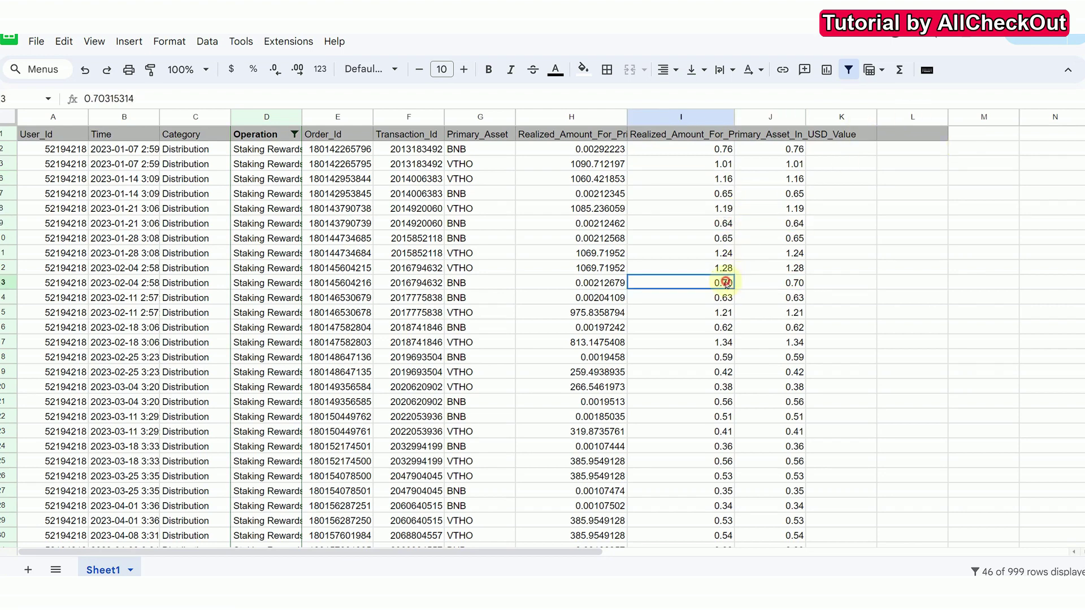
{"action": "left_click", "coordinate": [767, 282]}
{"action": "scroll", "coordinate": [740, 373], "scroll_direction": "down", "scroll_amount": 2}
{"action": "scroll", "coordinate": [740, 373], "scroll_direction": "down", "scroll_amount": 4}
{"action": "left_click", "coordinate": [709, 325]}
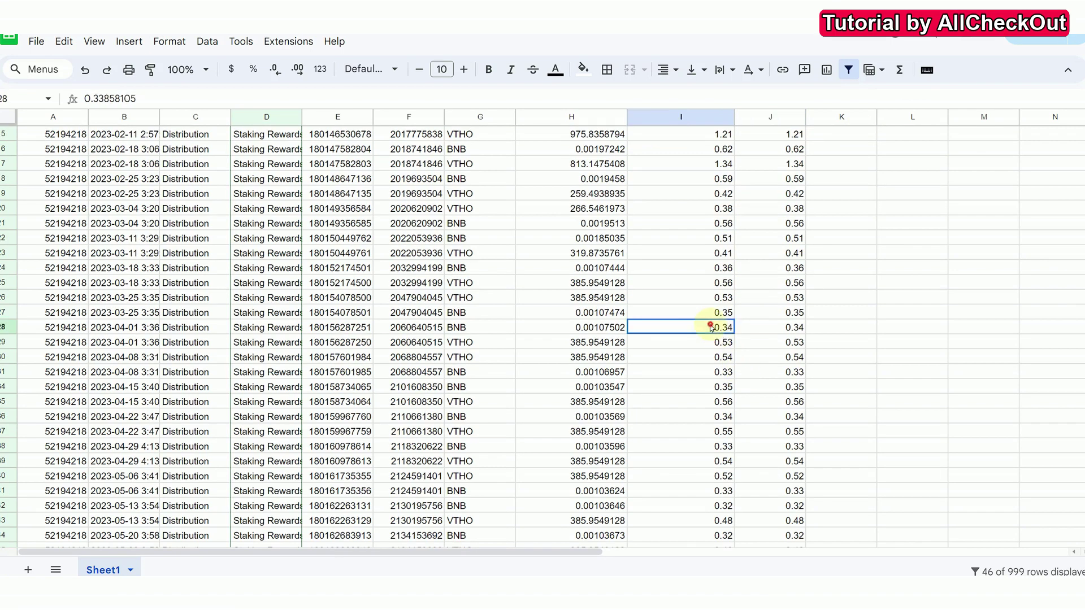
{"action": "left_click", "coordinate": [757, 326]}
{"action": "scroll", "coordinate": [704, 324], "scroll_direction": "down", "scroll_amount": 4}
{"action": "left_click", "coordinate": [703, 312]}
{"action": "left_click", "coordinate": [757, 312]}
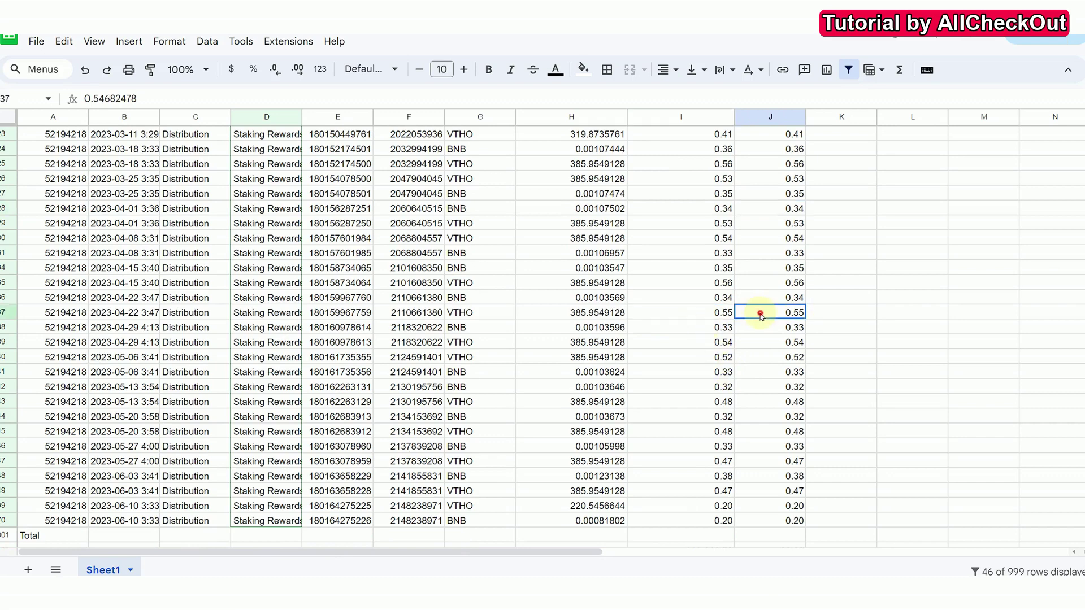
{"action": "scroll", "coordinate": [720, 356], "scroll_direction": "down", "scroll_amount": 2}
{"action": "left_click", "coordinate": [702, 272]}
{"action": "left_click", "coordinate": [759, 271]}
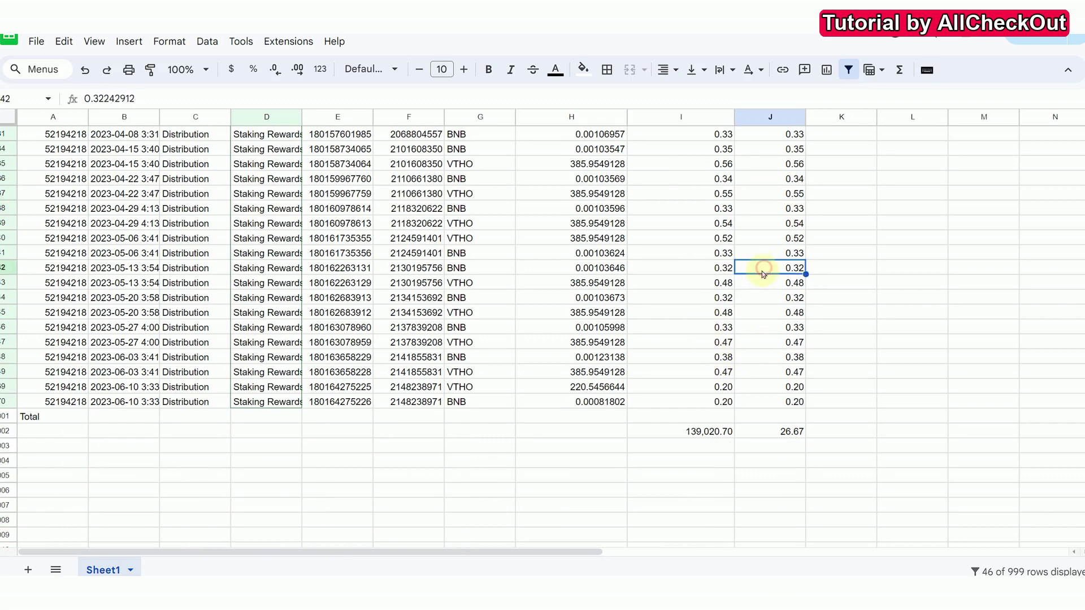
{"action": "left_click", "coordinate": [701, 326]}
{"action": "left_click", "coordinate": [760, 327]}
{"action": "left_click", "coordinate": [717, 357]}
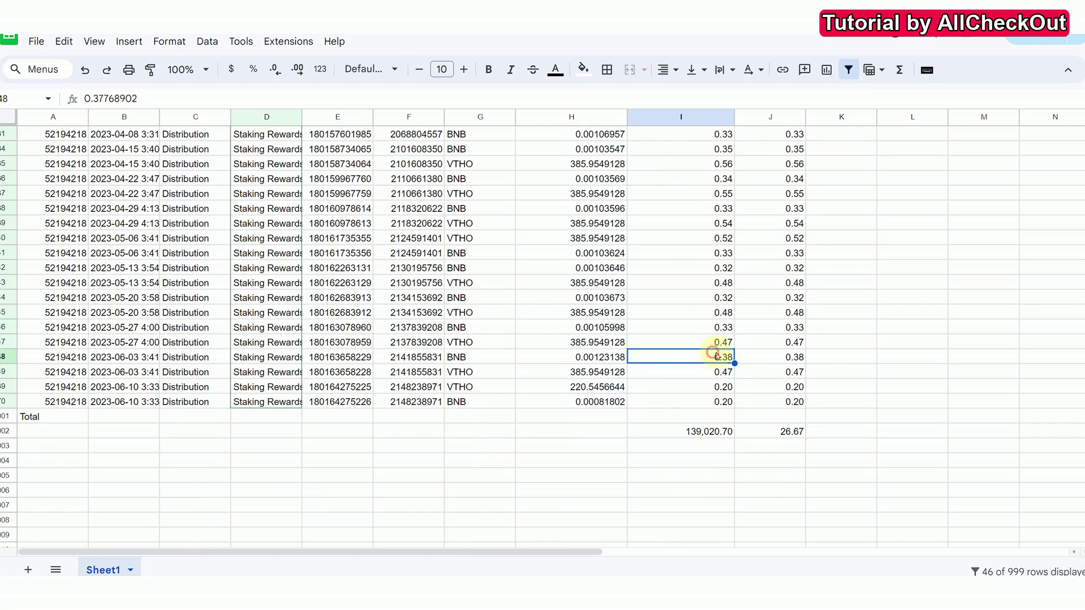
{"action": "left_click", "coordinate": [768, 357]}
{"action": "scroll", "coordinate": [779, 360], "scroll_direction": "down", "scroll_amount": 1}
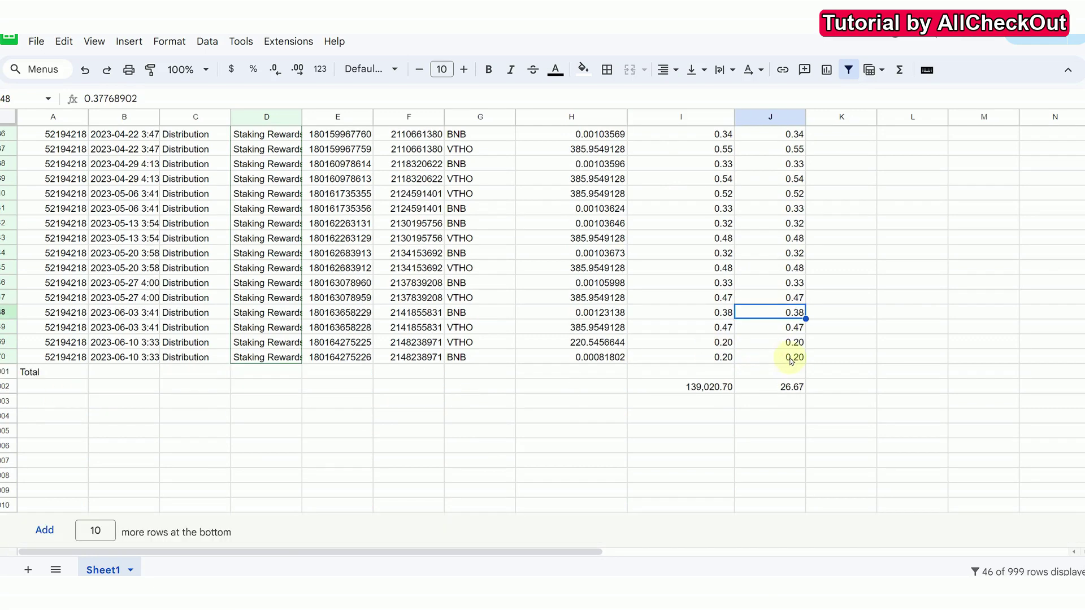
{"action": "left_click", "coordinate": [720, 357]}
{"action": "left_click", "coordinate": [765, 357]}
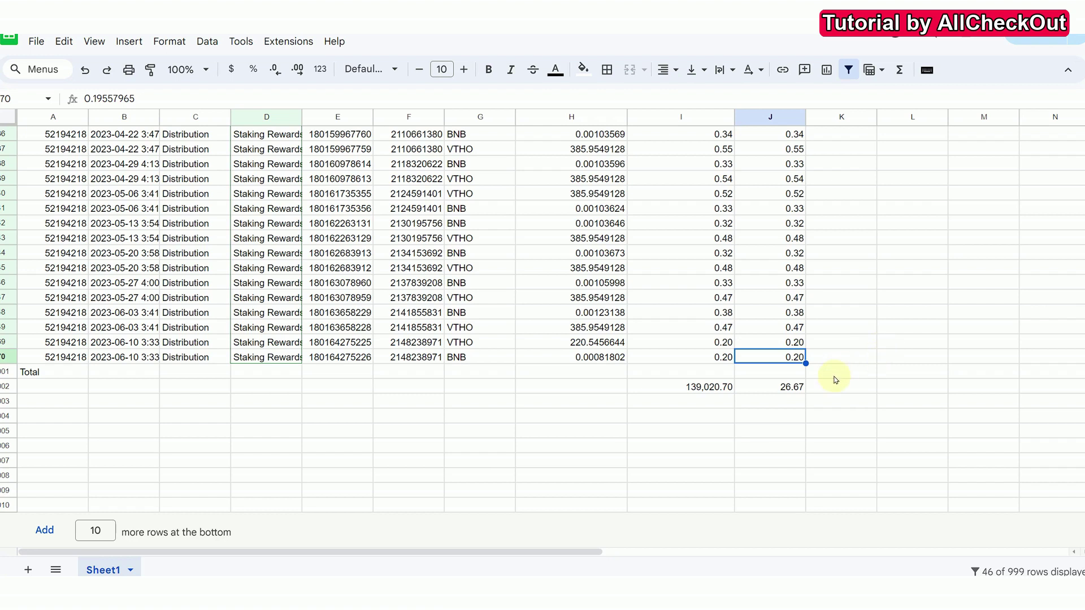
{"action": "left_click", "coordinate": [773, 387]}
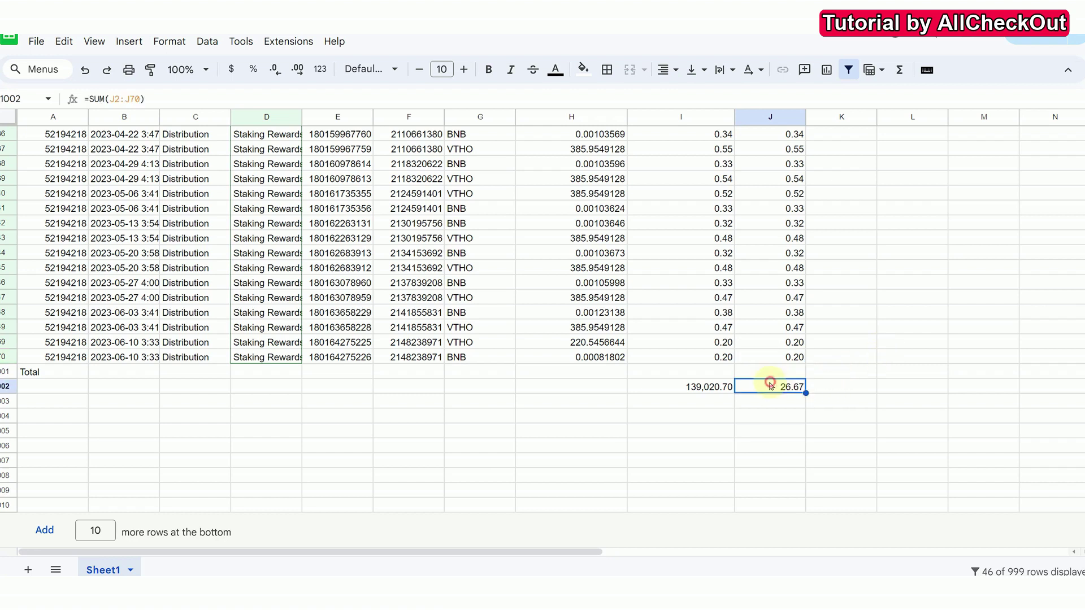
{"action": "left_click", "coordinate": [772, 356]}
{"action": "left_click", "coordinate": [725, 356]}
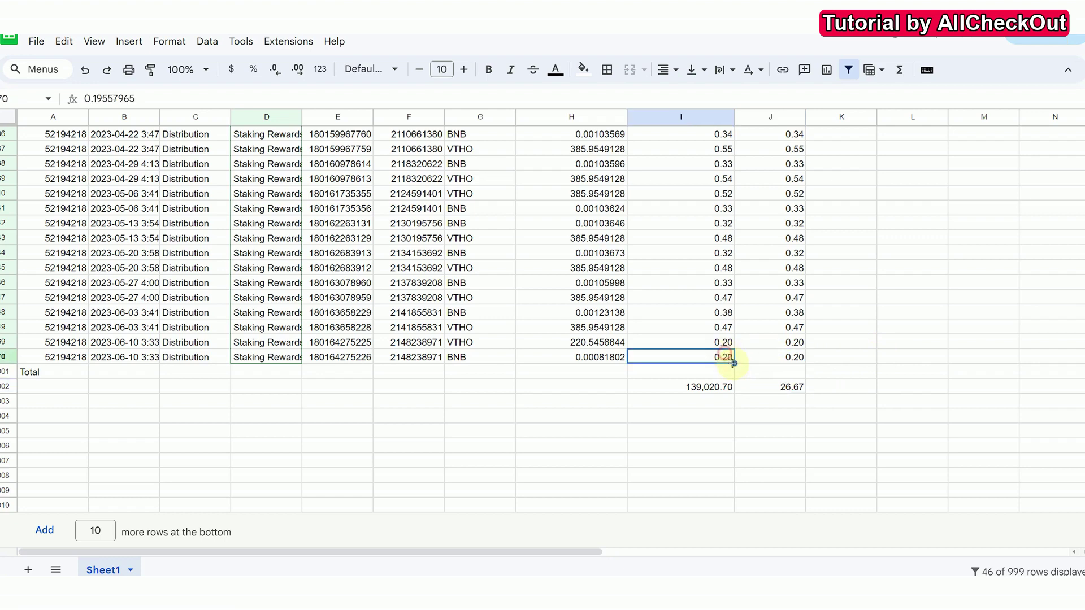
{"action": "scroll", "coordinate": [772, 374], "scroll_direction": "up", "scroll_amount": 5}
{"action": "scroll", "coordinate": [808, 337], "scroll_direction": "down", "scroll_amount": 2}
{"action": "scroll", "coordinate": [813, 334], "scroll_direction": "down", "scroll_amount": 3}
{"action": "scroll", "coordinate": [826, 333], "scroll_direction": "up", "scroll_amount": 2}
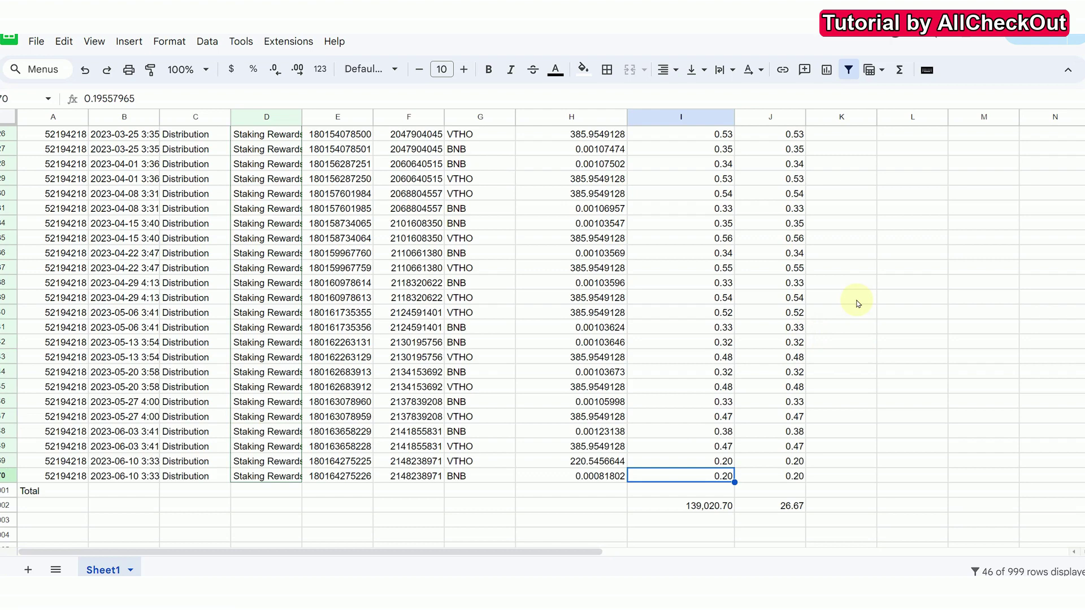